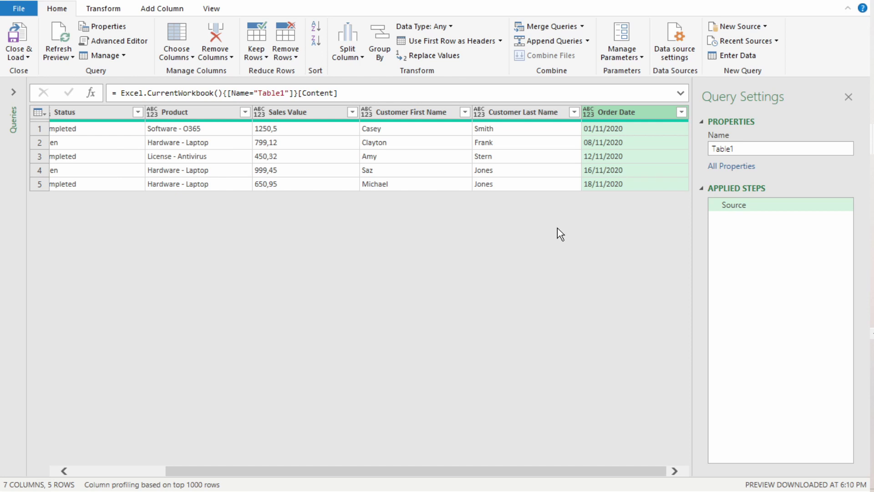
- Convert Order Date to Date twice, leaving French dates misread and rows 4 and 5 as Error
{"action": "left_click", "coordinate": [589, 112]}
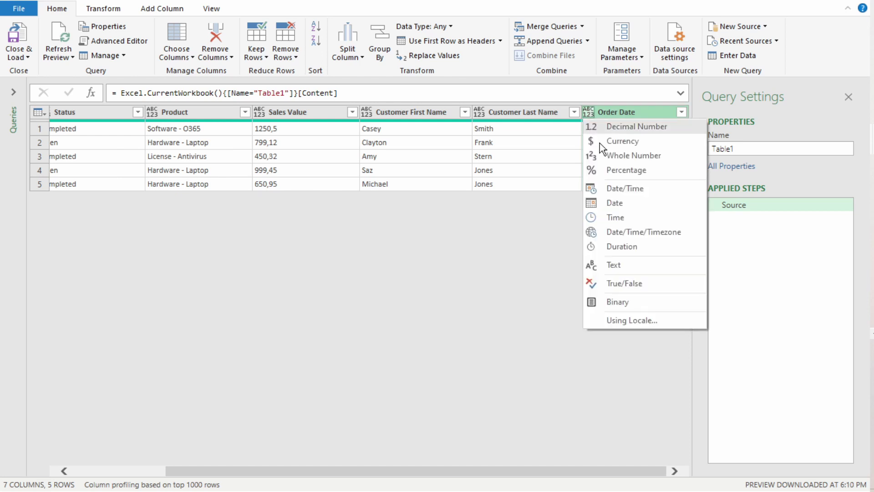
{"action": "left_click", "coordinate": [615, 206]}
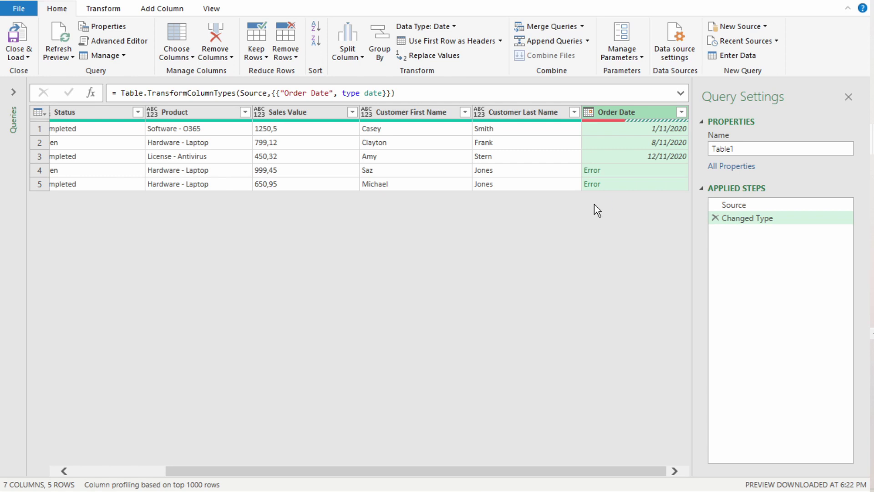
{"action": "left_click", "coordinate": [590, 113]}
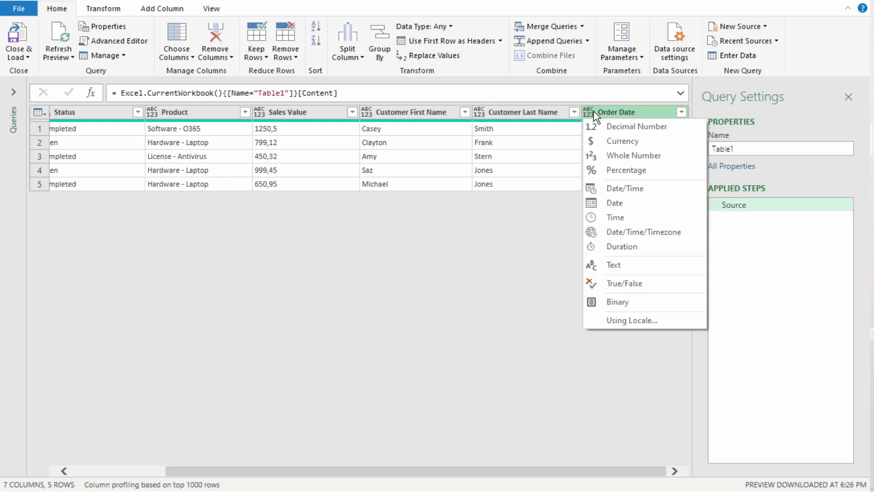
{"action": "left_click", "coordinate": [612, 204]}
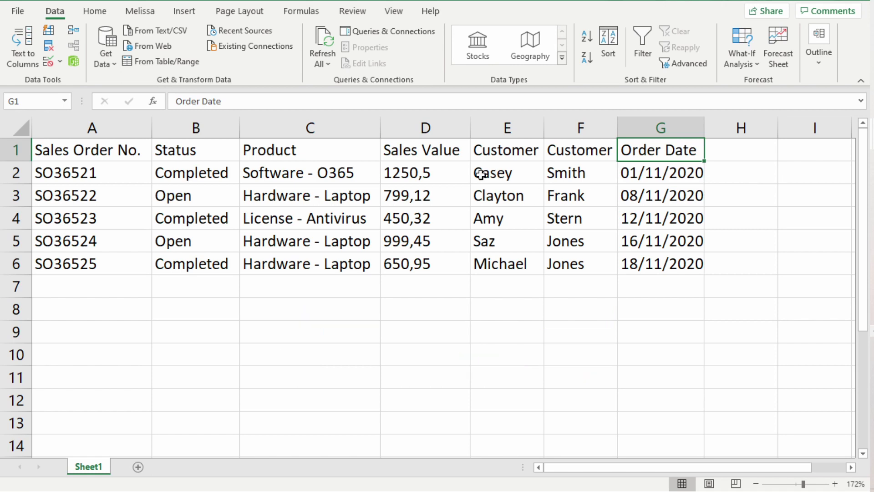
{"action": "left_click", "coordinate": [451, 165]}
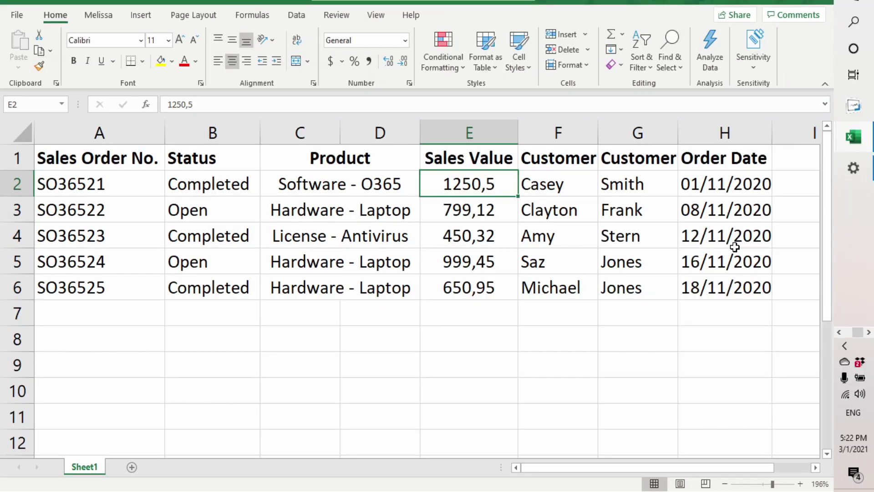
- Search Windows for 'region' and open the regional format settings
{"action": "left_click", "coordinate": [853, 21]}
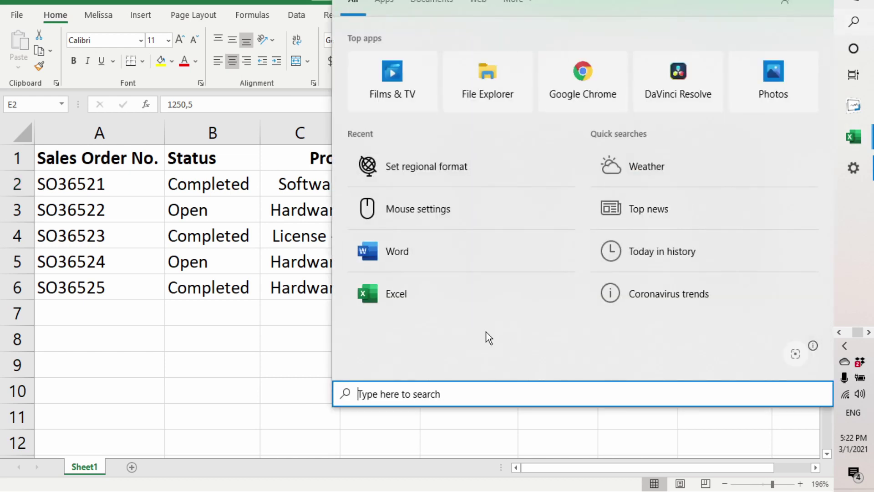
{"action": "type", "text": "region"}
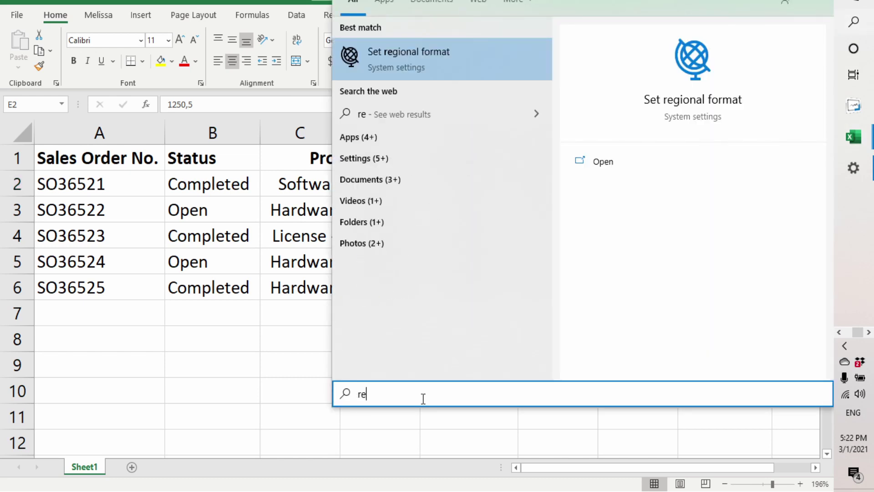
{"action": "left_click", "coordinate": [414, 59]}
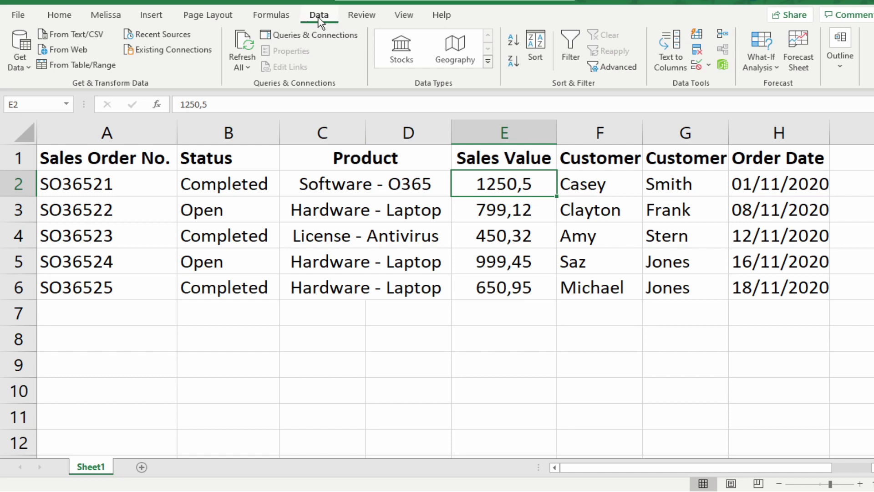
- Make the sales range A1:H6 a table with headers via From Table/Range
{"action": "left_click", "coordinate": [79, 64]}
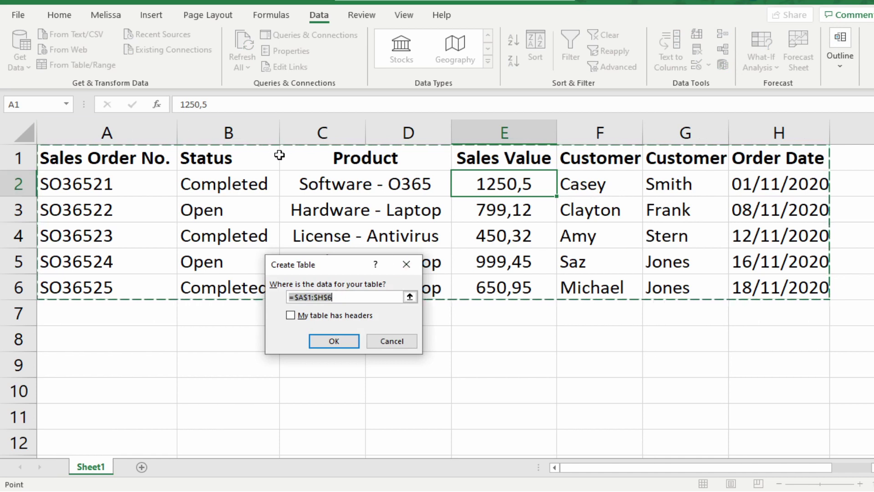
{"action": "left_click", "coordinate": [291, 316]}
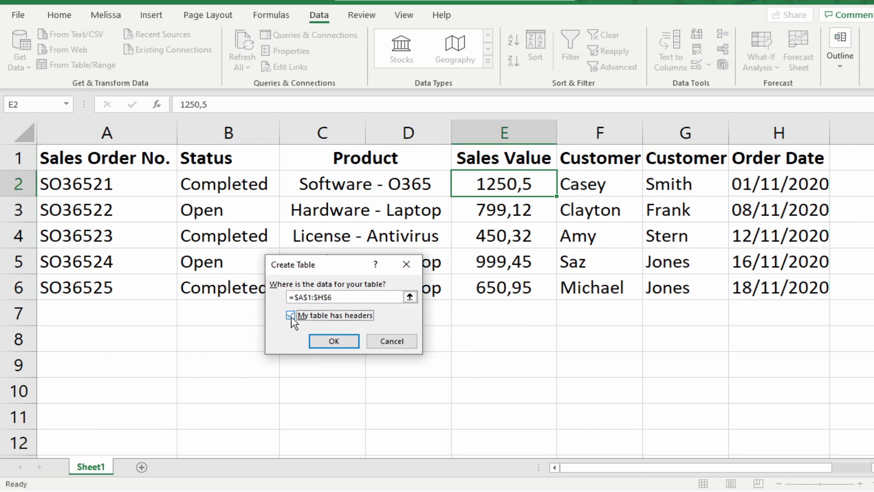
{"action": "left_click", "coordinate": [338, 344]}
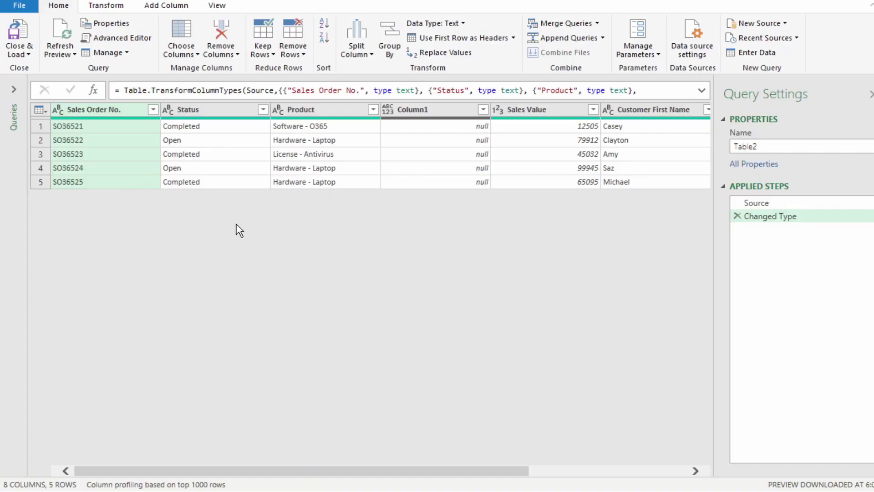
- Change Table2's Order Date column to Date, showing misread dates and Error in rows 4 and 5
{"action": "left_click_drag", "start_coordinate": [116, 468], "coordinate": [395, 489]}
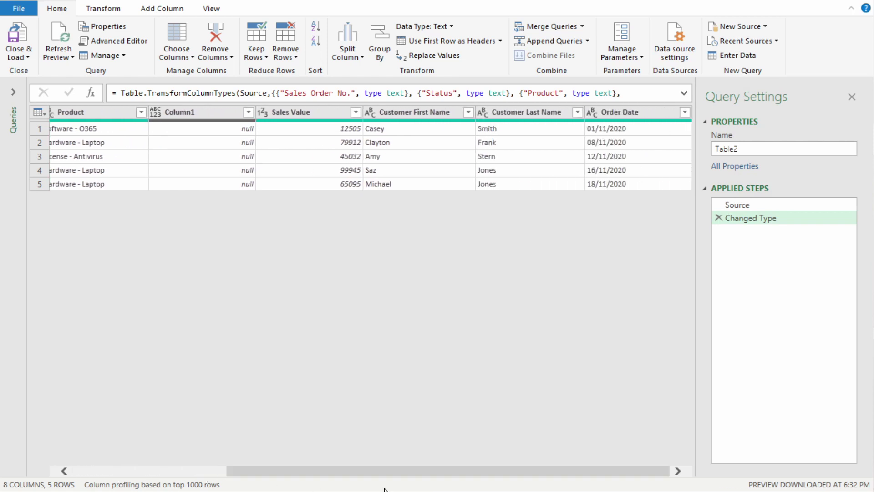
{"action": "left_click", "coordinate": [592, 118]}
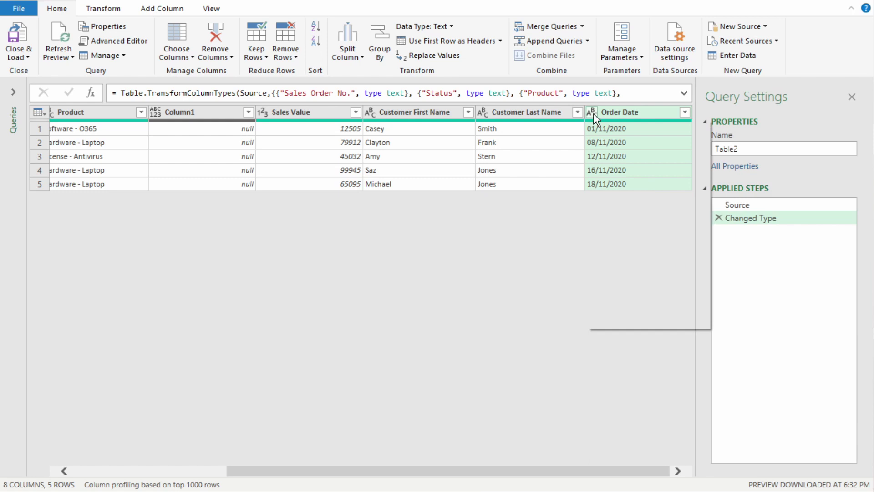
{"action": "left_click", "coordinate": [593, 114]}
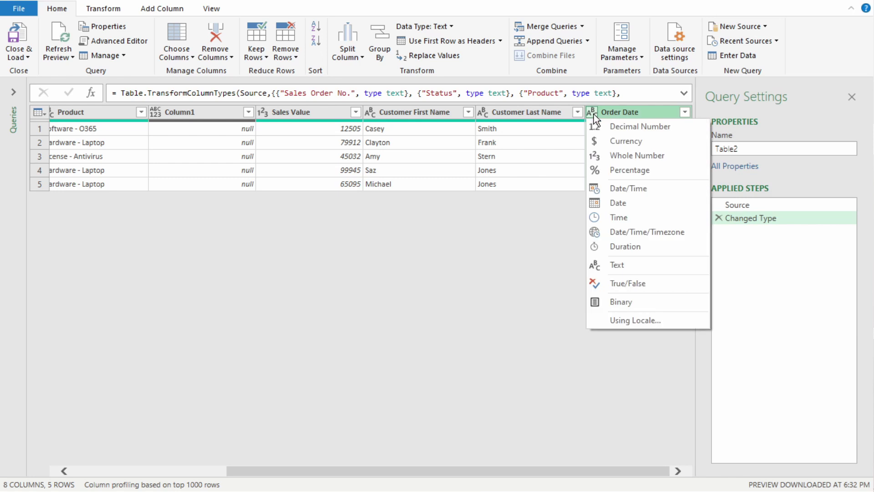
{"action": "left_click", "coordinate": [613, 206]}
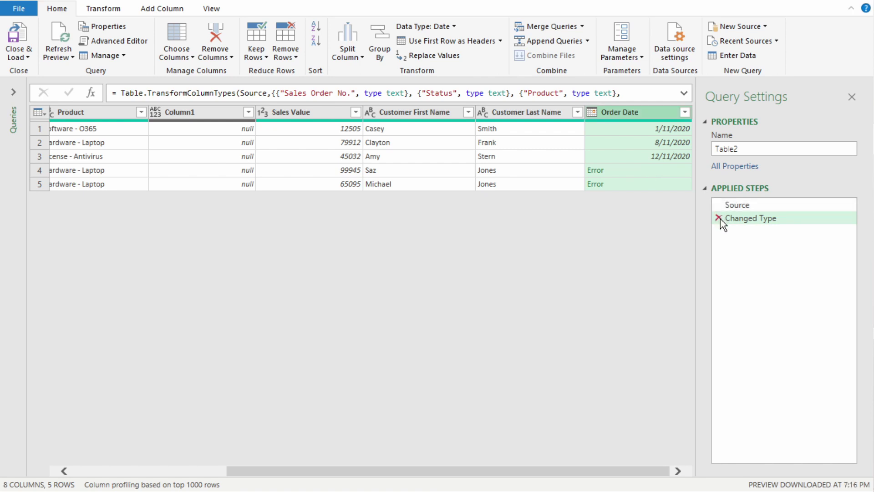
- Delete the Changed Type step and convert Order Date to Date using the French (France) locale
{"action": "left_click", "coordinate": [719, 218]}
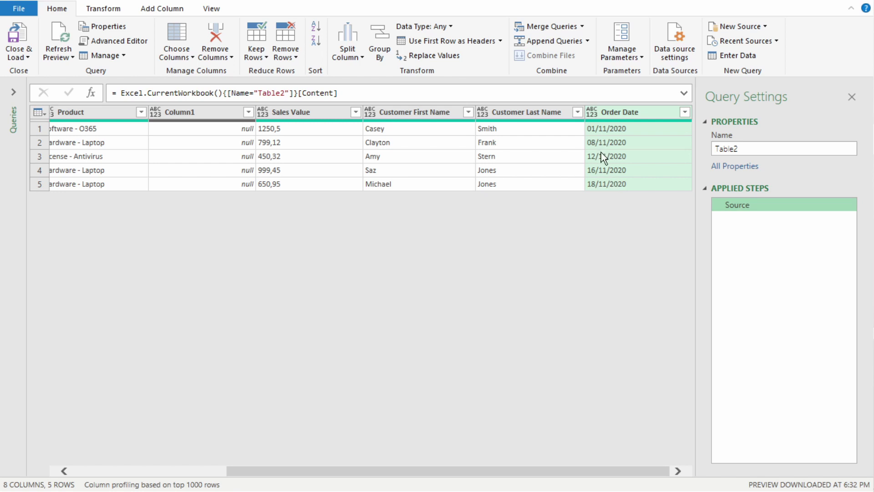
{"action": "left_click", "coordinate": [594, 113]}
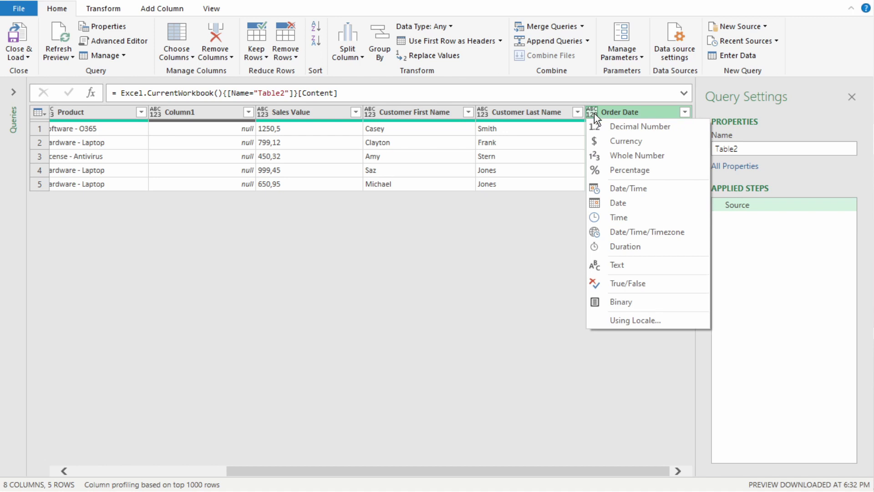
{"action": "left_click", "coordinate": [628, 321]}
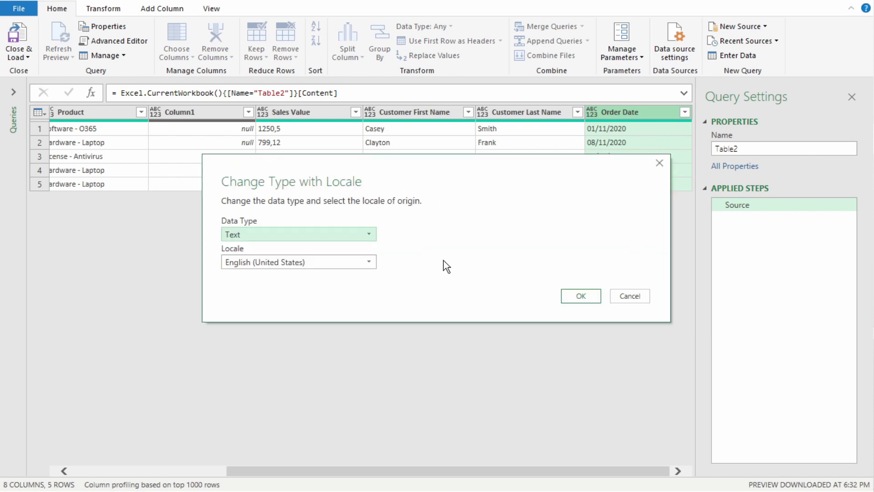
{"action": "left_click", "coordinate": [370, 235]}
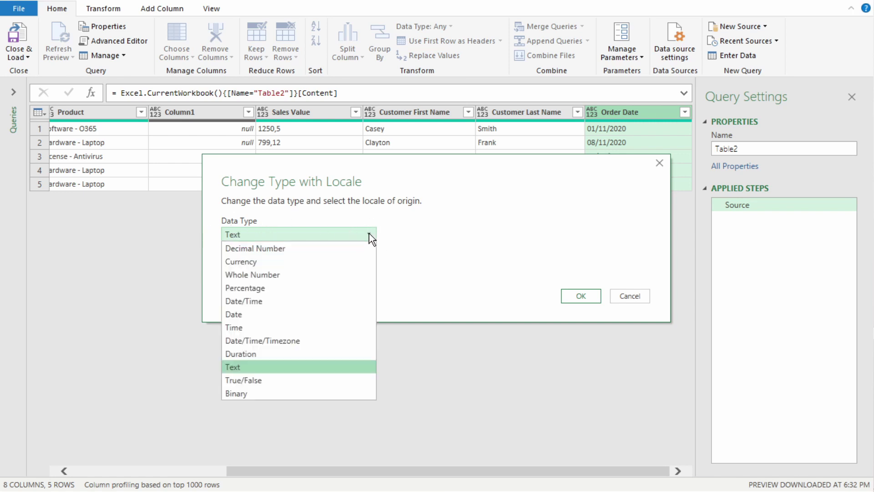
{"action": "left_click", "coordinate": [272, 314]}
{"action": "left_click", "coordinate": [370, 263]}
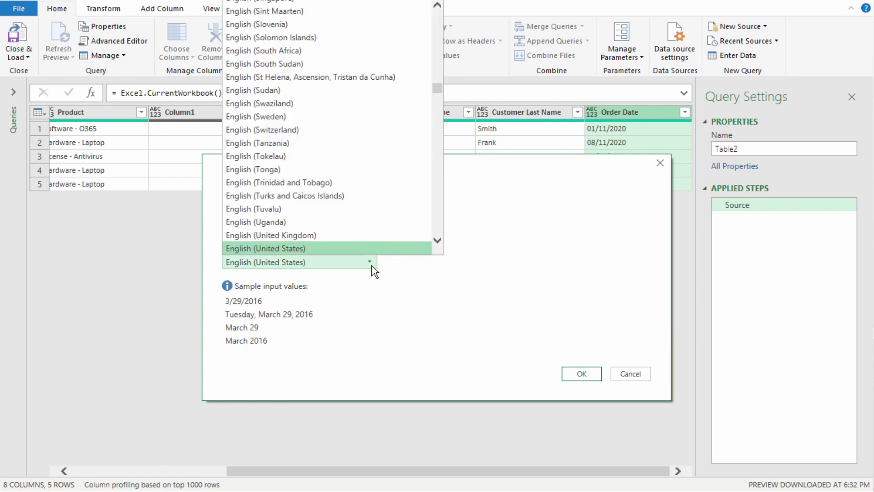
{"action": "scroll", "coordinate": [272, 168], "scroll_direction": "down", "scroll_amount": 12}
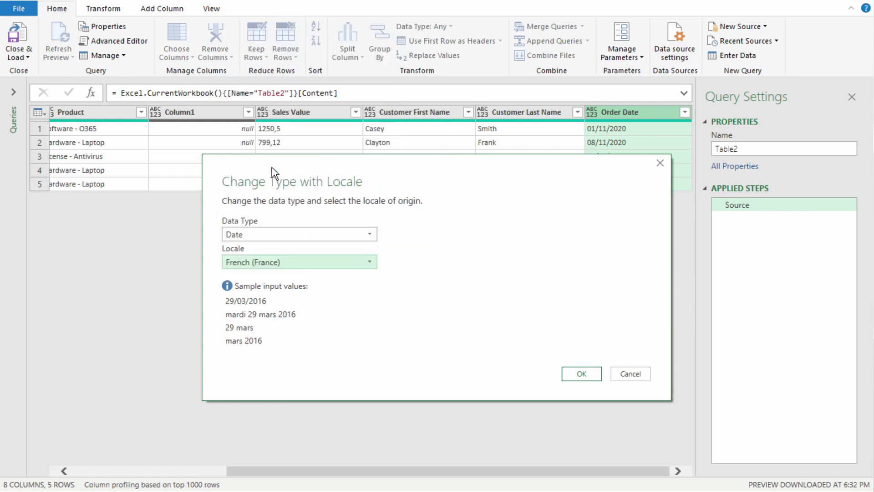
{"action": "left_click", "coordinate": [582, 374]}
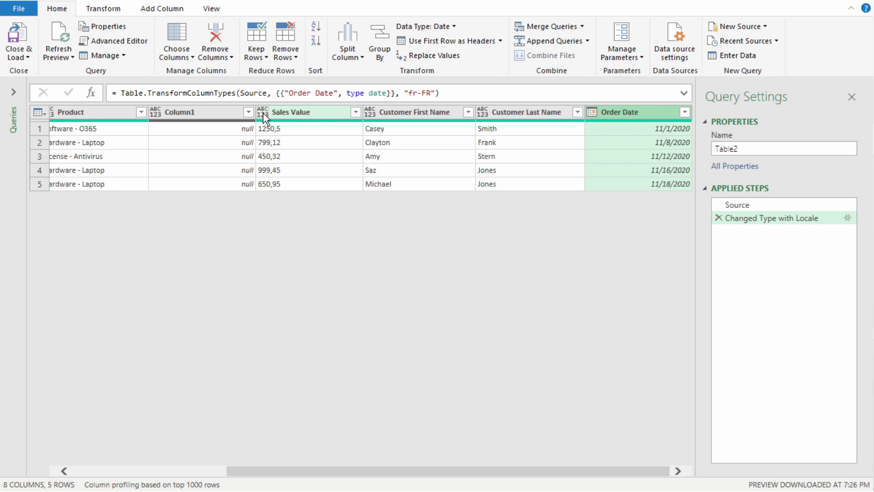
- Set Sales Value to Decimal Number, then delete the Changed Type step after it gives 12505
{"action": "left_click", "coordinate": [263, 114]}
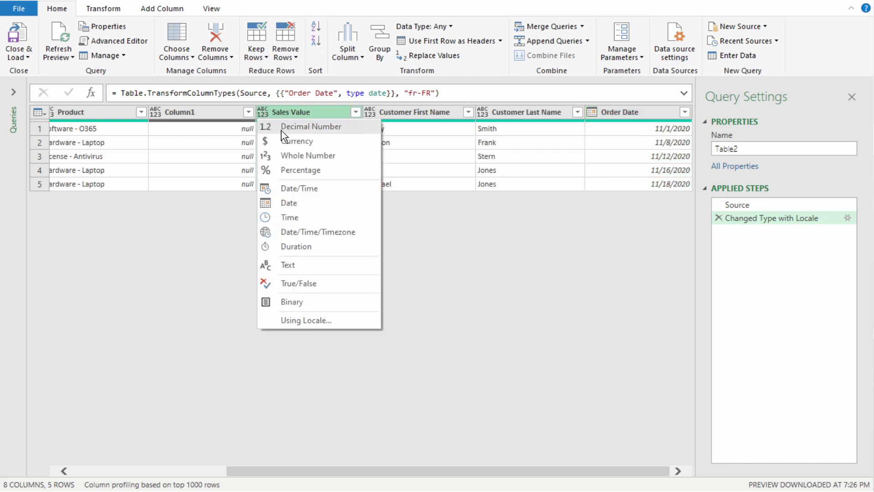
{"action": "left_click", "coordinate": [282, 128]}
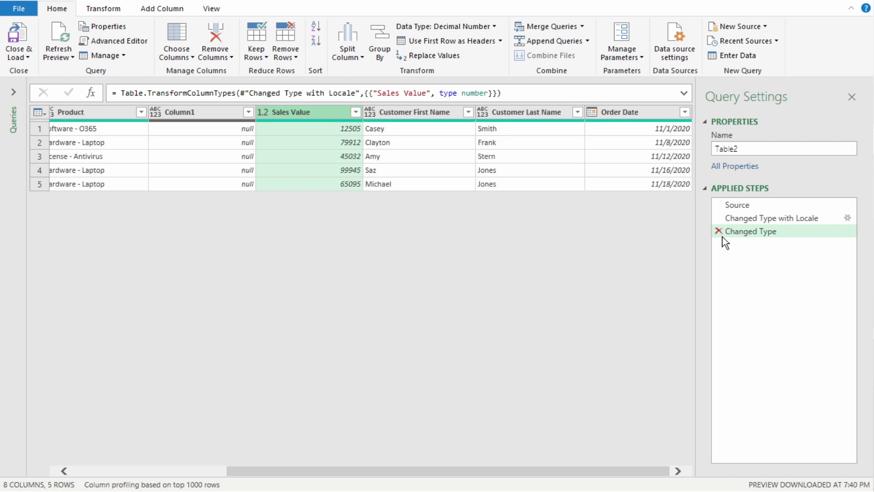
{"action": "left_click", "coordinate": [719, 231]}
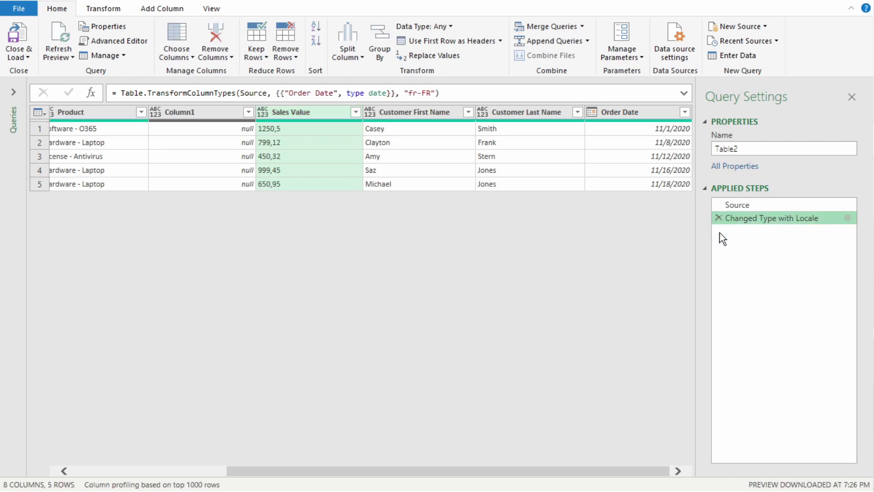
- Convert Sales Value to Decimal Number using the French (France) locale, giving 1250.5 and 799.12
{"action": "left_click", "coordinate": [265, 112]}
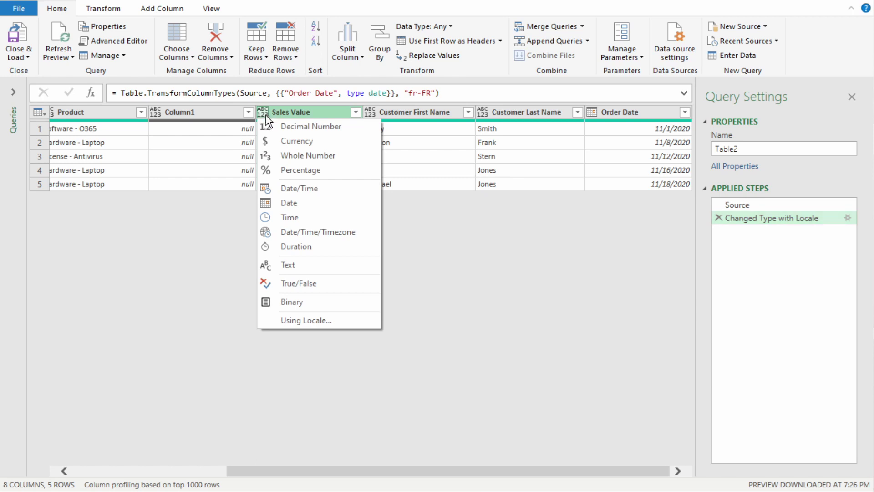
{"action": "left_click", "coordinate": [311, 321]}
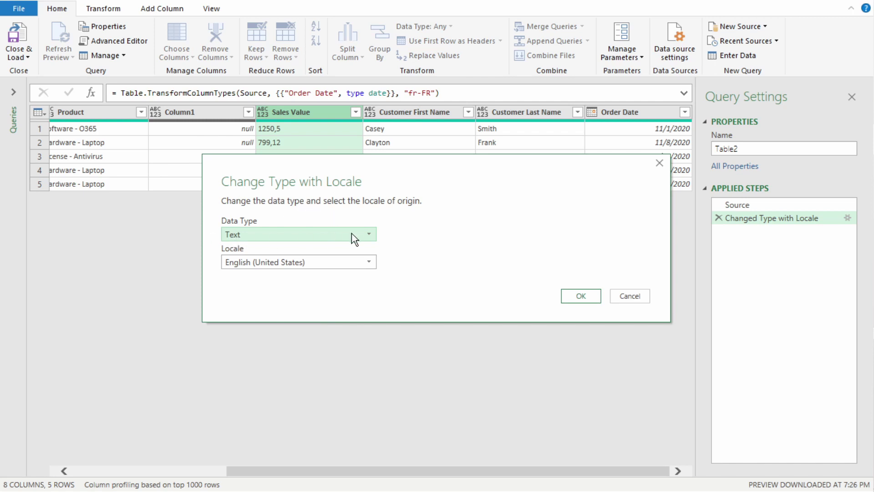
{"action": "left_click", "coordinate": [373, 234]}
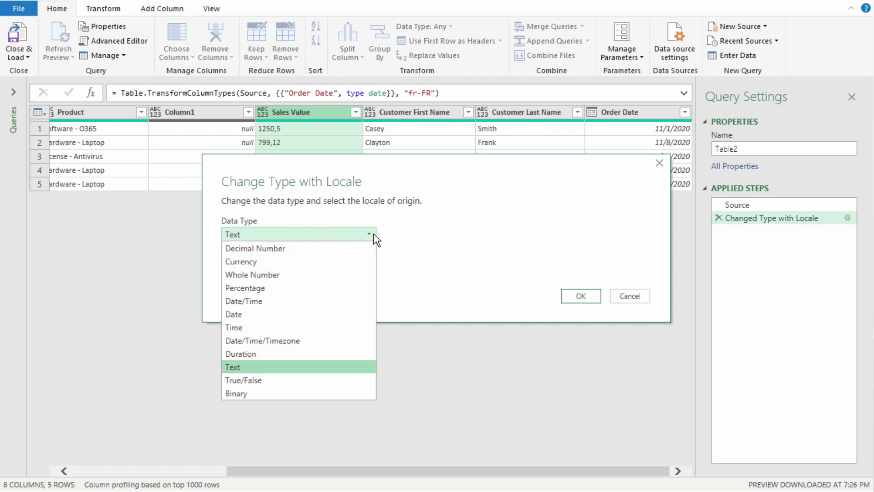
{"action": "left_click", "coordinate": [284, 250]}
{"action": "left_click", "coordinate": [370, 262]}
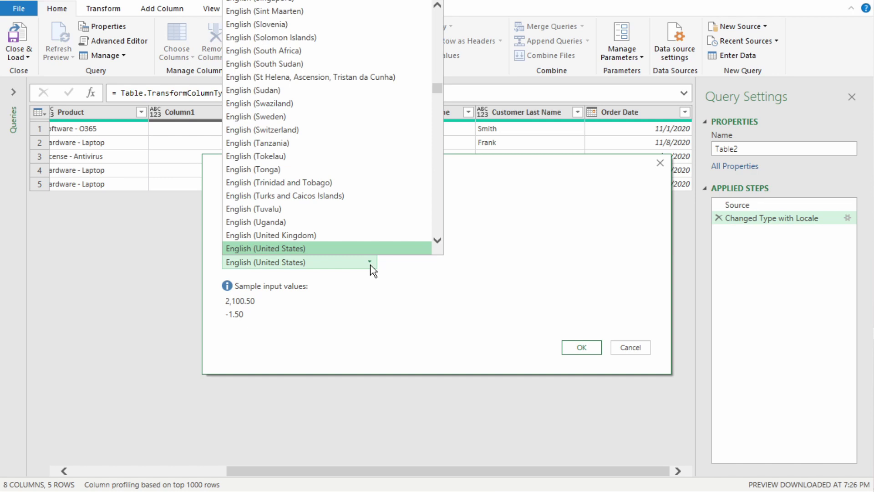
{"action": "left_click_drag", "start_coordinate": [437, 88], "coordinate": [436, 119]}
{"action": "left_click", "coordinate": [282, 53]}
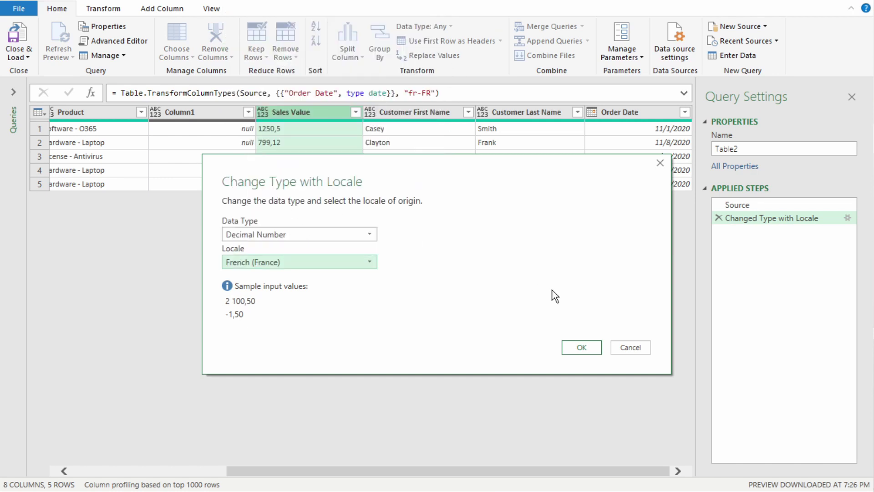
{"action": "left_click", "coordinate": [581, 348]}
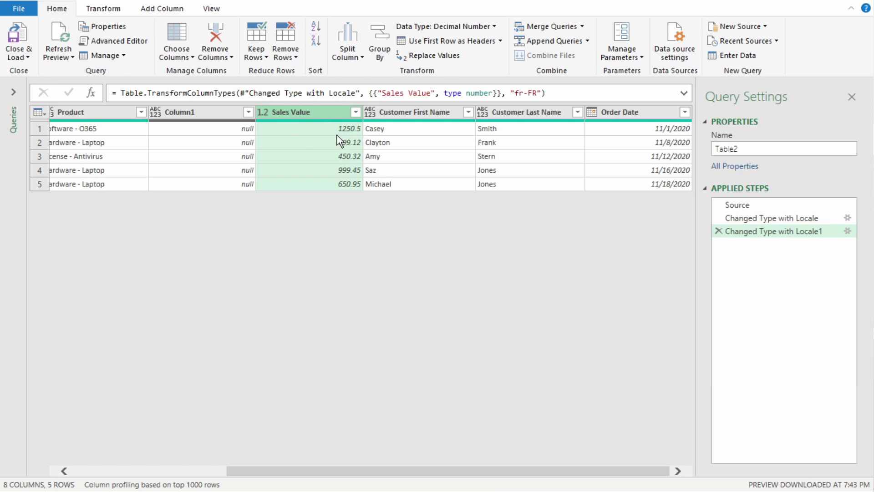
- Make Status and Product Text columns and remove the empty Column1
{"action": "key", "text": "Right"}
{"action": "left_click_drag", "start_coordinate": [324, 477], "coordinate": [82, 463]}
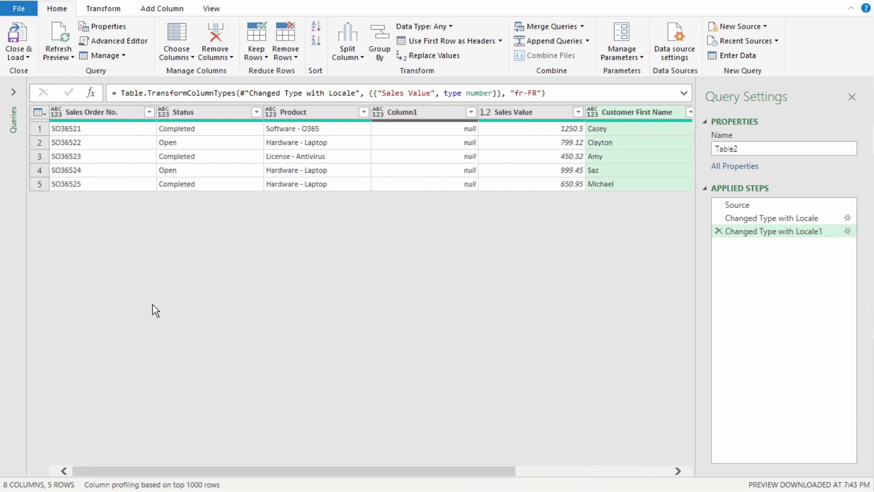
{"action": "left_click", "coordinate": [165, 112]}
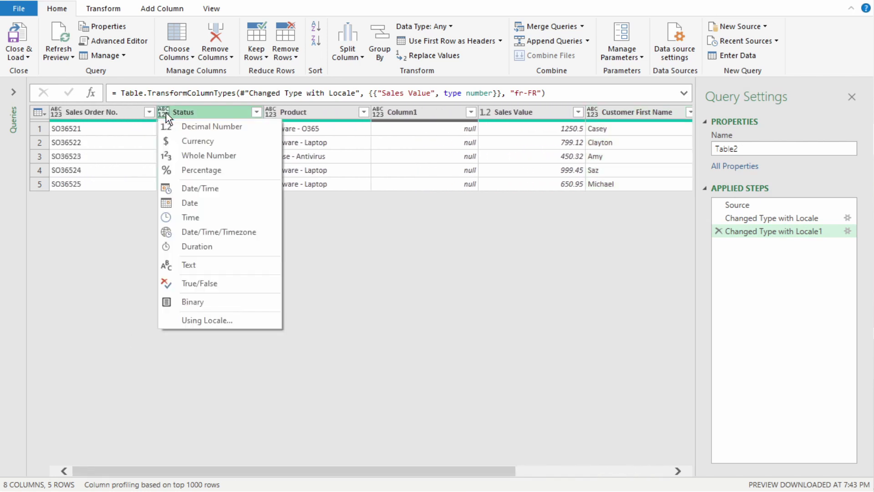
{"action": "left_click", "coordinate": [166, 265]}
{"action": "left_click", "coordinate": [271, 112]}
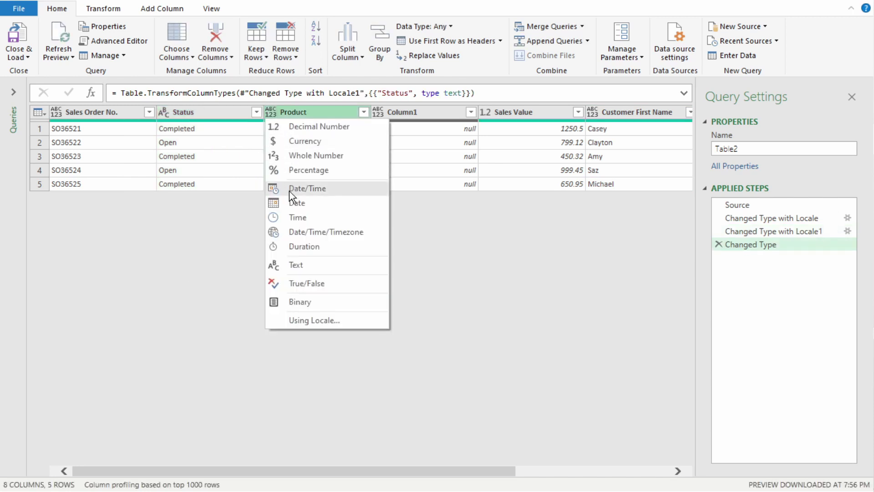
{"action": "left_click", "coordinate": [301, 267]}
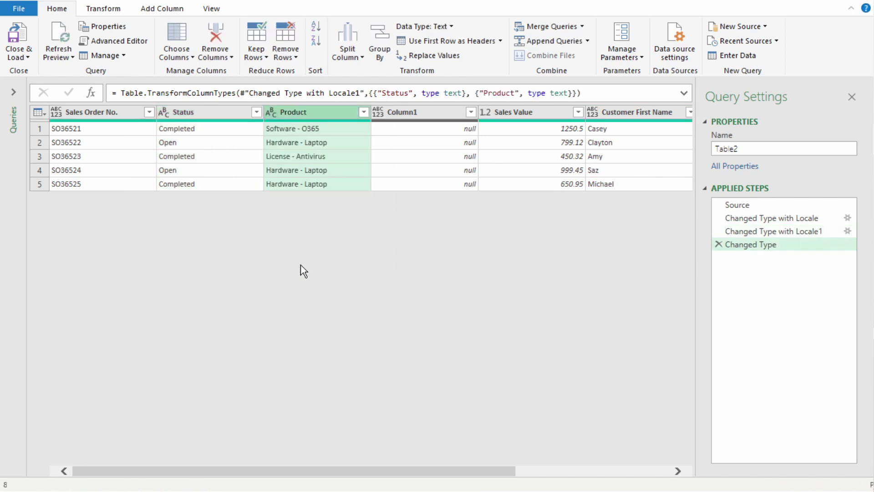
{"action": "right_click", "coordinate": [424, 114]}
{"action": "left_click", "coordinate": [442, 140]}
- Make Customer First Name and Customer Last Name Text columns
{"action": "left_click", "coordinate": [486, 112]}
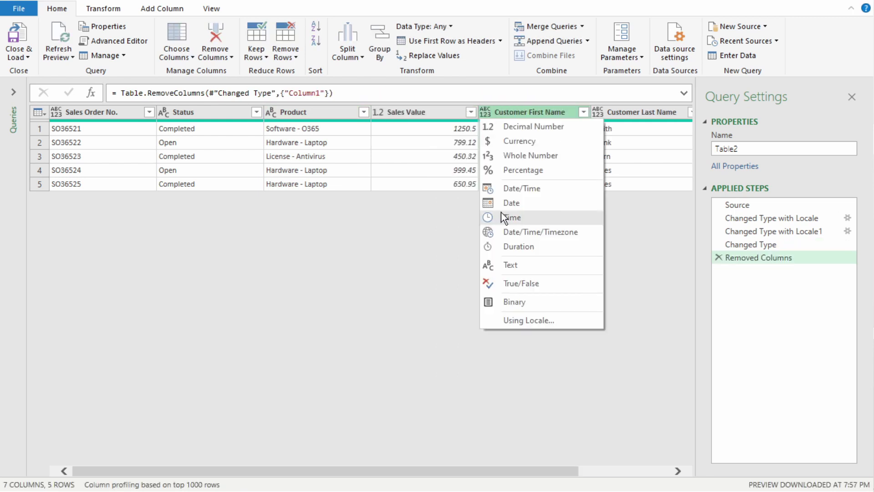
{"action": "left_click", "coordinate": [508, 265]}
{"action": "left_click", "coordinate": [600, 113]}
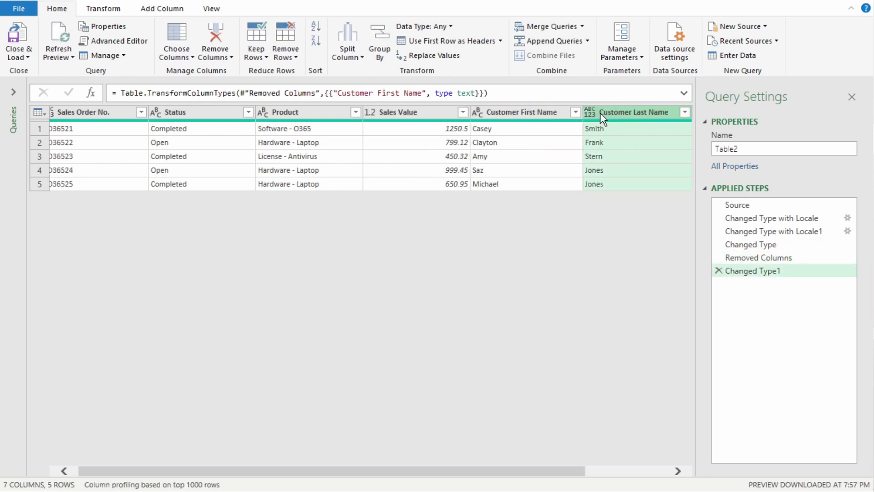
{"action": "left_click", "coordinate": [592, 112]}
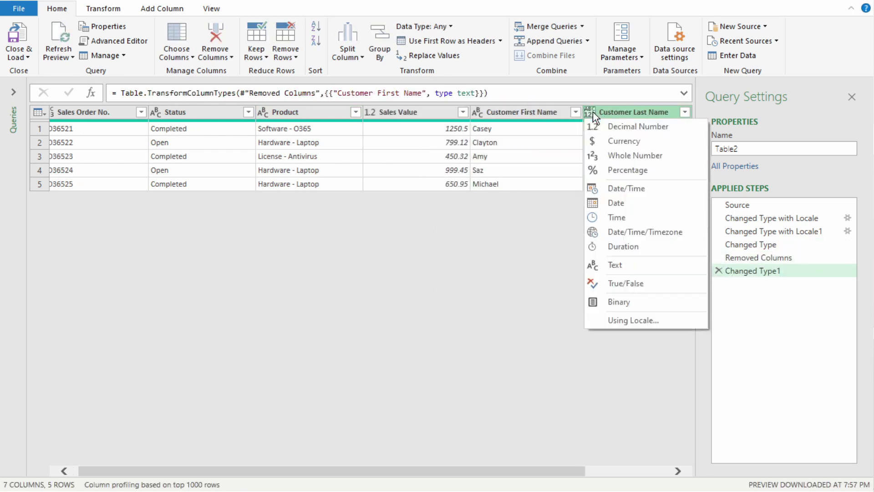
{"action": "left_click", "coordinate": [613, 269]}
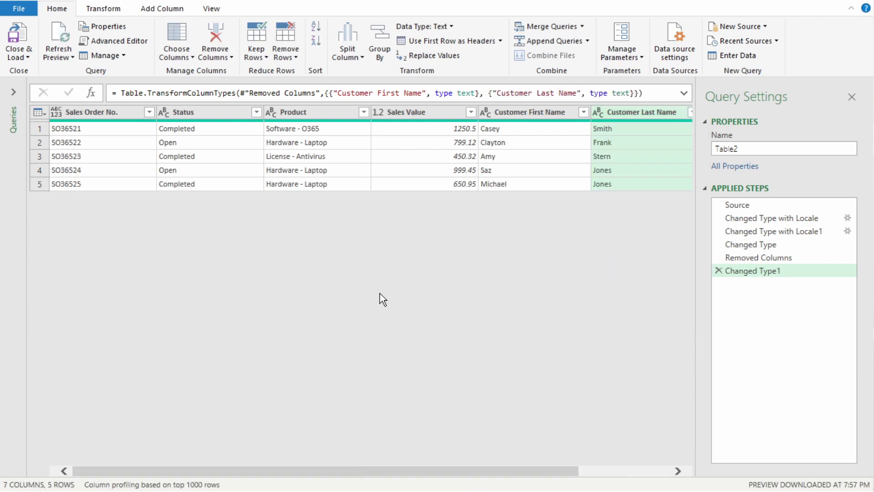
- Close & Load the query to the Table2 sheet and check the values in D2 and G2
{"action": "left_click", "coordinate": [20, 36]}
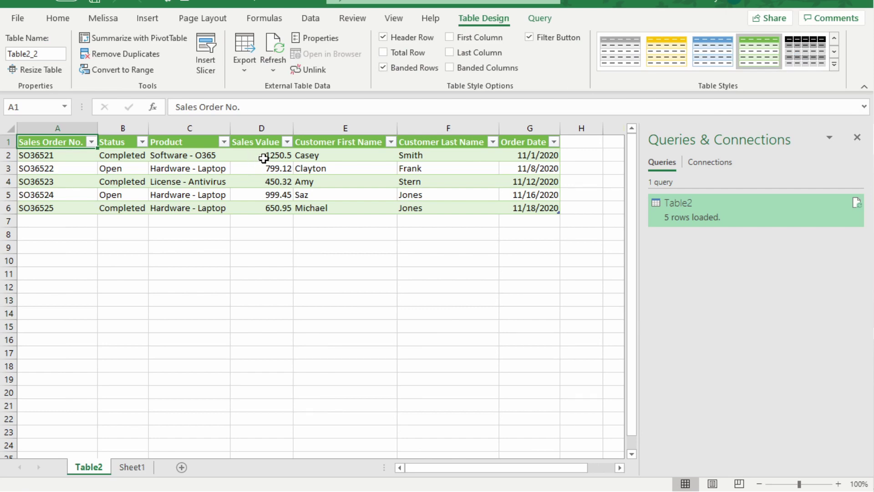
{"action": "left_click", "coordinate": [264, 158]}
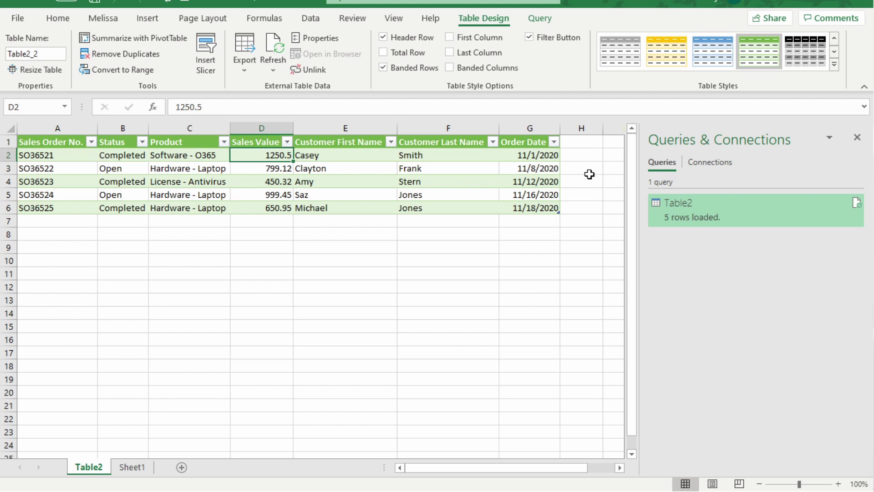
{"action": "left_click", "coordinate": [543, 153]}
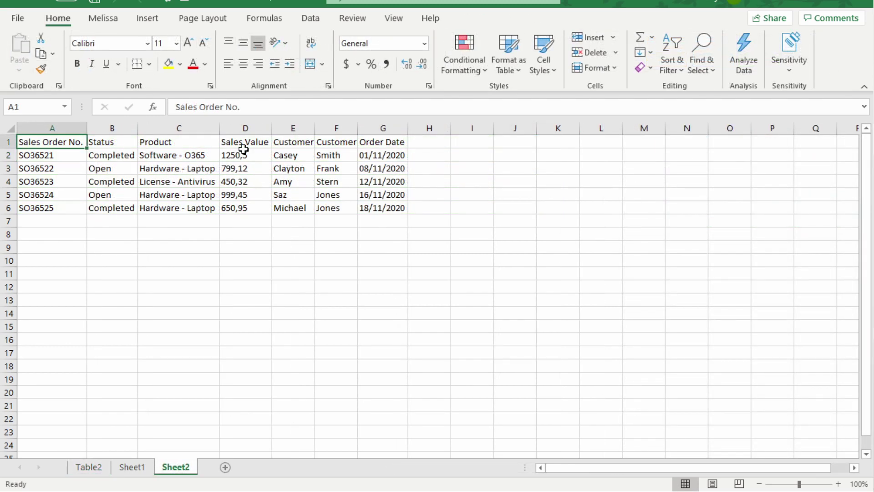
- Create a table with headers from Sheet2's data using Data > From Table/Range
{"action": "left_click", "coordinate": [311, 18]}
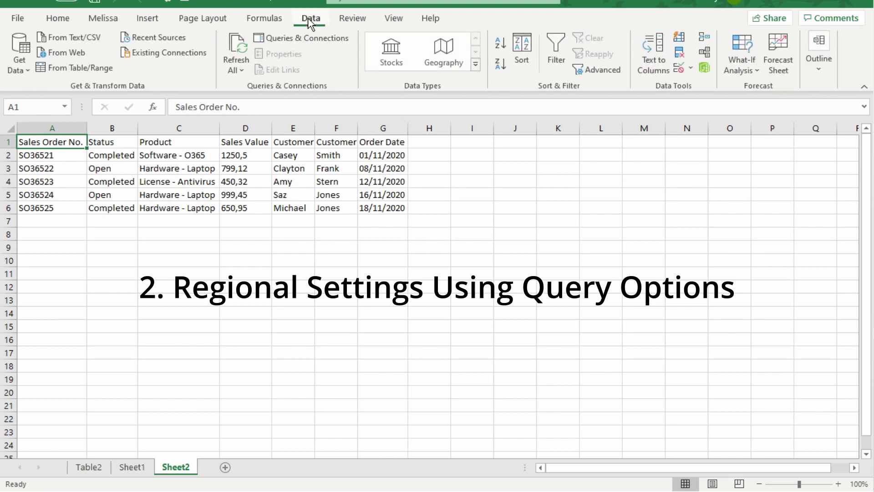
{"action": "left_click", "coordinate": [76, 69]}
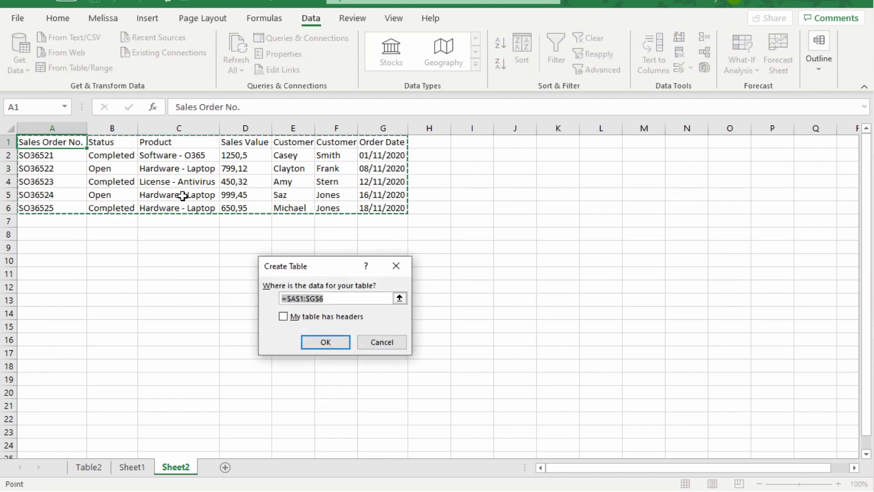
{"action": "left_click", "coordinate": [284, 318]}
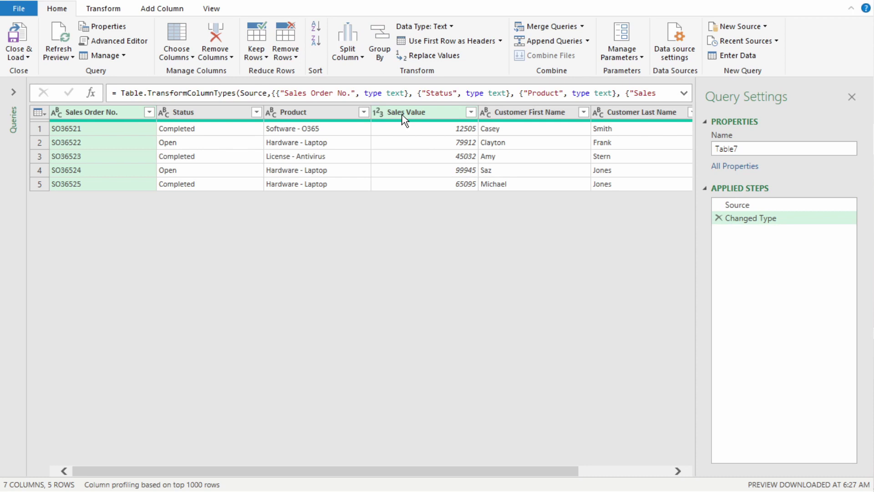
- Change the current workbook's locale in Query Options > Regional Settings to French (France)
{"action": "left_click", "coordinate": [17, 9]}
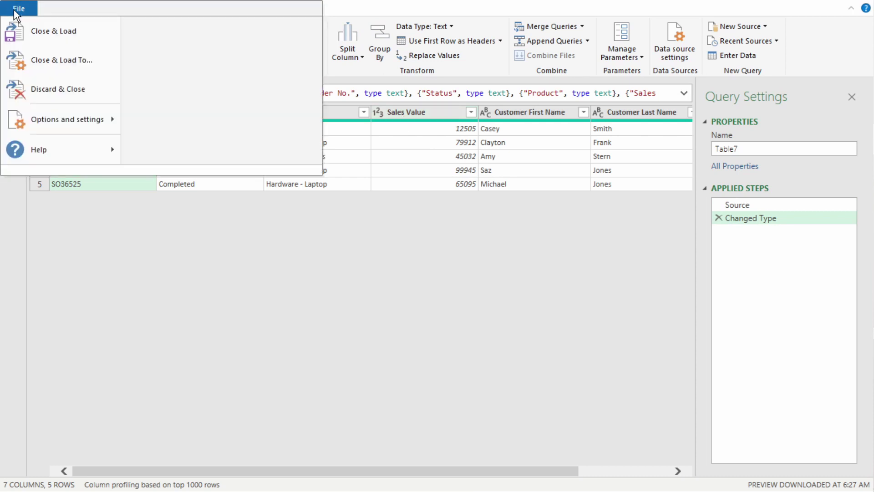
{"action": "mouse_move", "coordinate": [66, 123]}
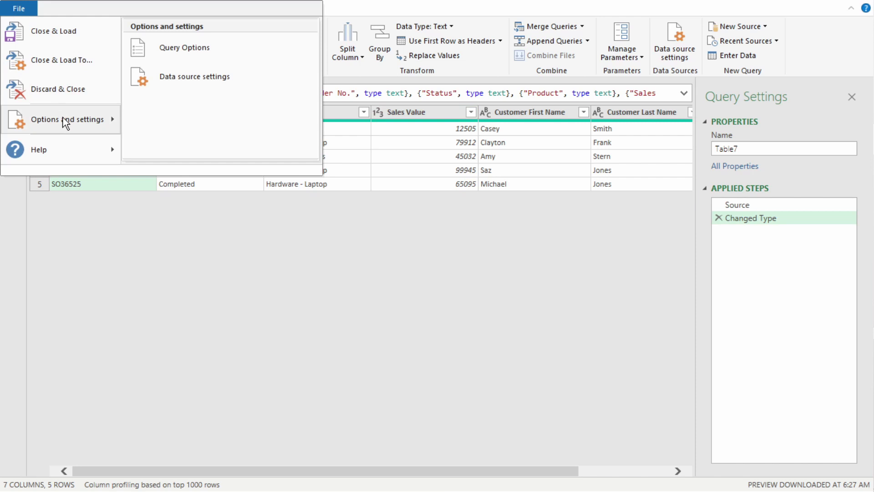
{"action": "left_click", "coordinate": [175, 51]}
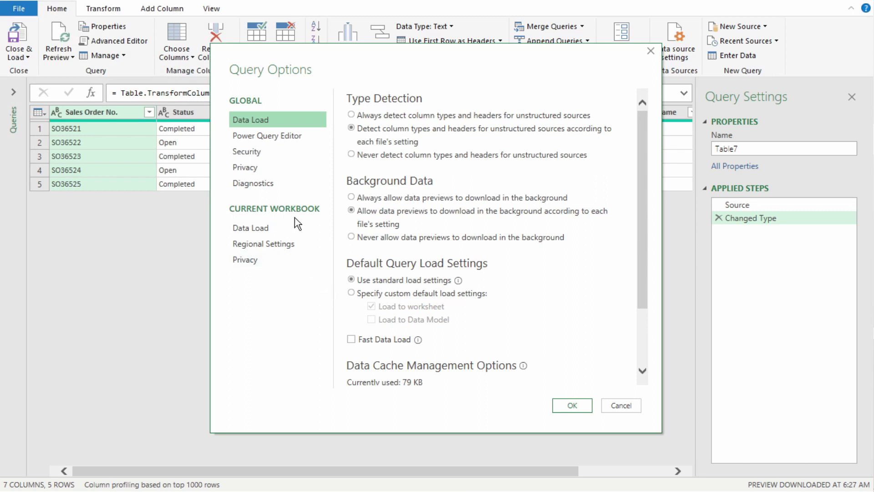
{"action": "left_click", "coordinate": [287, 245]}
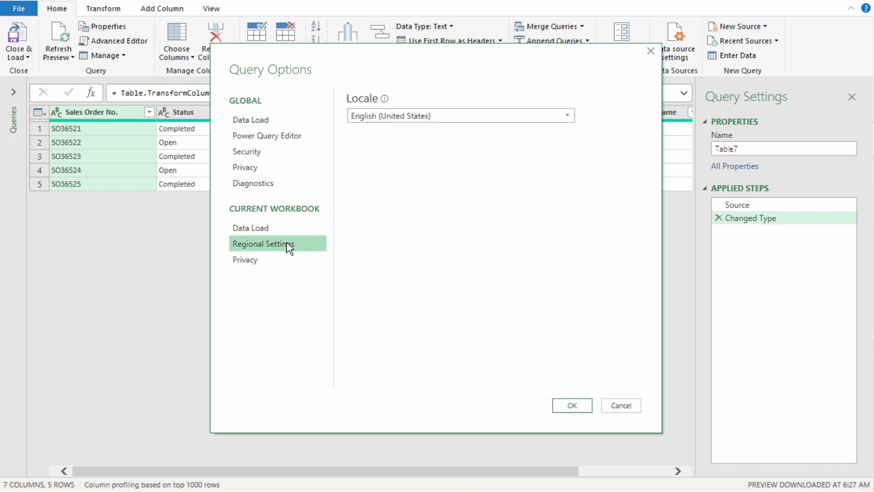
{"action": "left_click", "coordinate": [569, 119]}
{"action": "left_click_drag", "start_coordinate": [570, 219], "coordinate": [571, 236]}
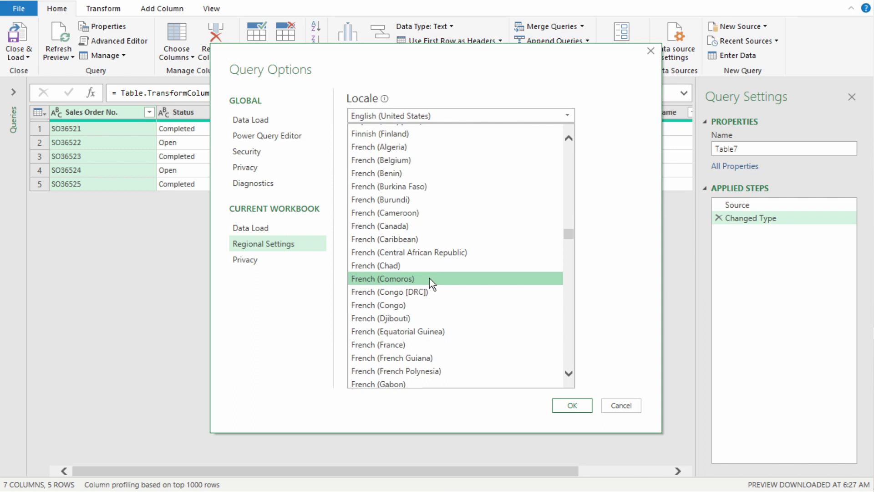
{"action": "left_click", "coordinate": [444, 343]}
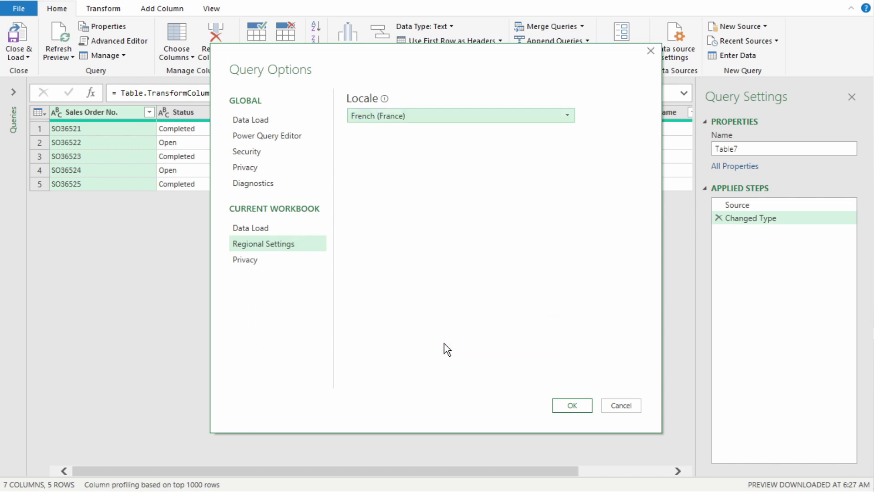
{"action": "left_click", "coordinate": [573, 405]}
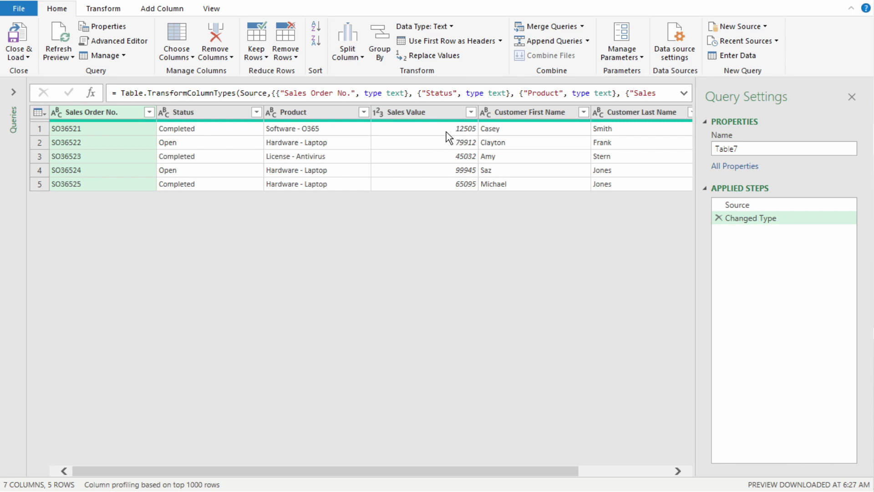
- Refresh all queries so they reload under the French locale
{"action": "left_click_drag", "start_coordinate": [432, 472], "coordinate": [515, 473]}
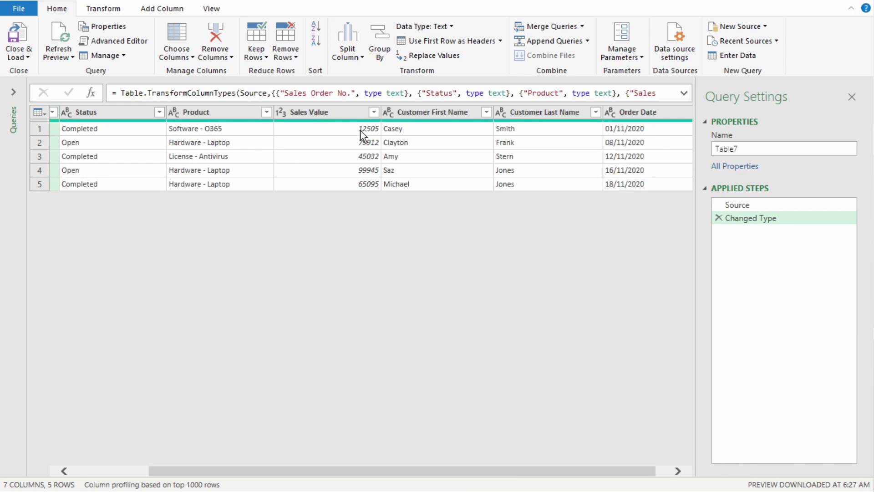
{"action": "left_click", "coordinate": [71, 59]}
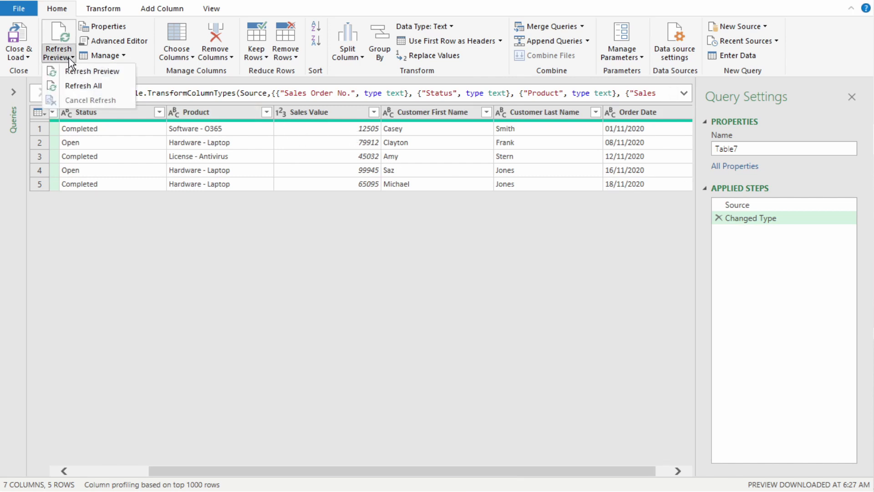
{"action": "left_click", "coordinate": [85, 87]}
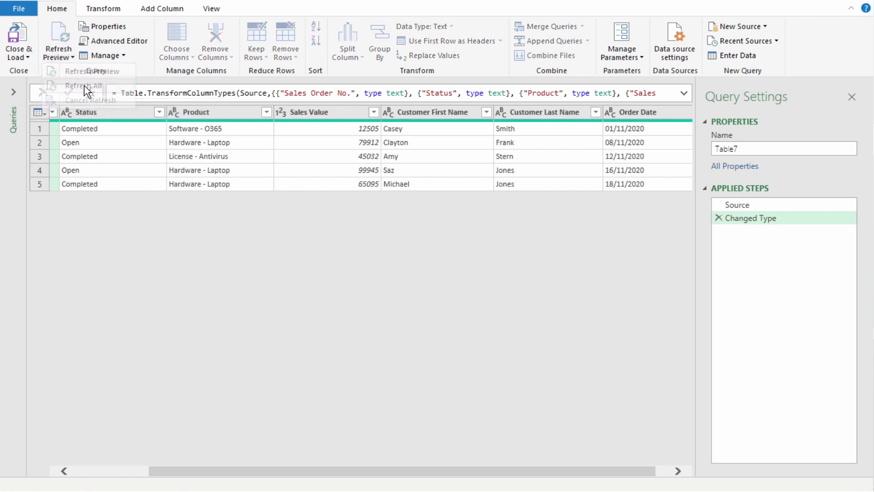
- Replace Sales Value's type with Decimal Number, so it reads 1250.5 and 799.12
{"action": "left_click", "coordinate": [283, 119]}
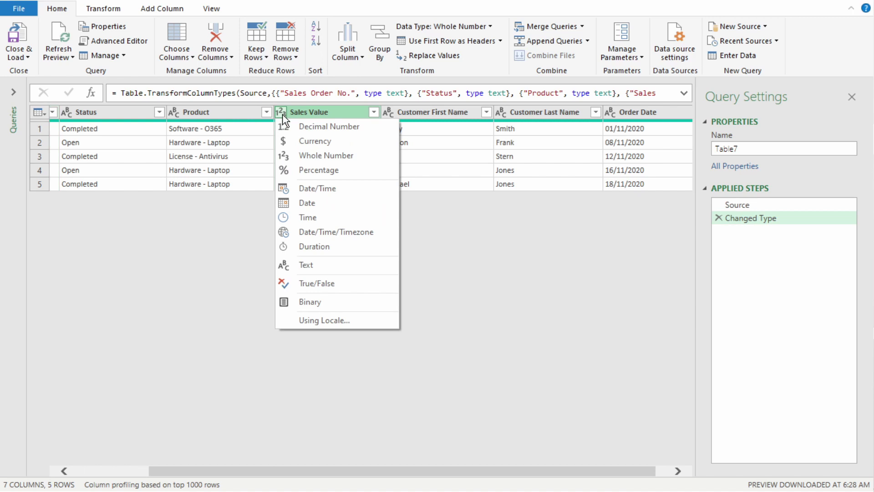
{"action": "left_click", "coordinate": [305, 129]}
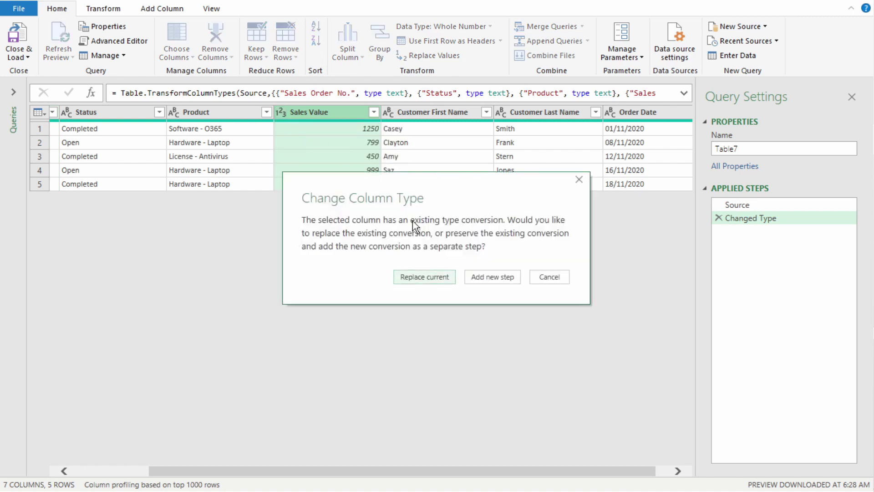
{"action": "left_click", "coordinate": [428, 279]}
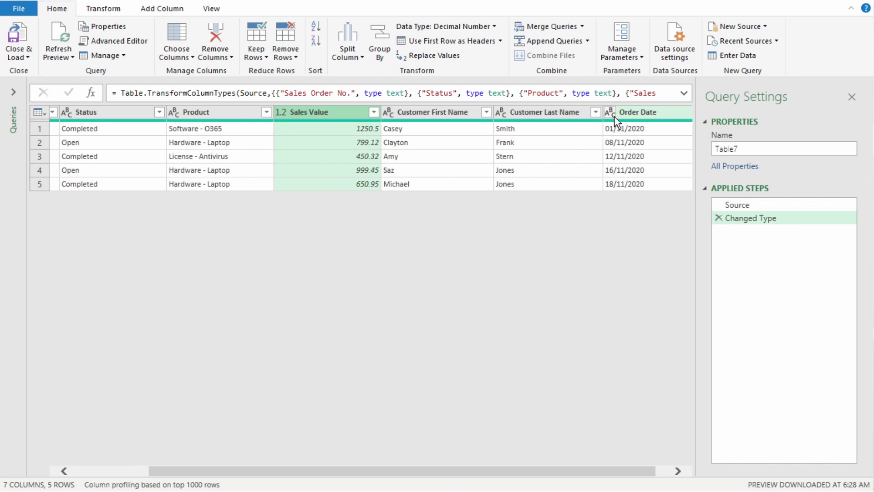
{"action": "left_click_drag", "start_coordinate": [505, 474], "coordinate": [522, 474]}
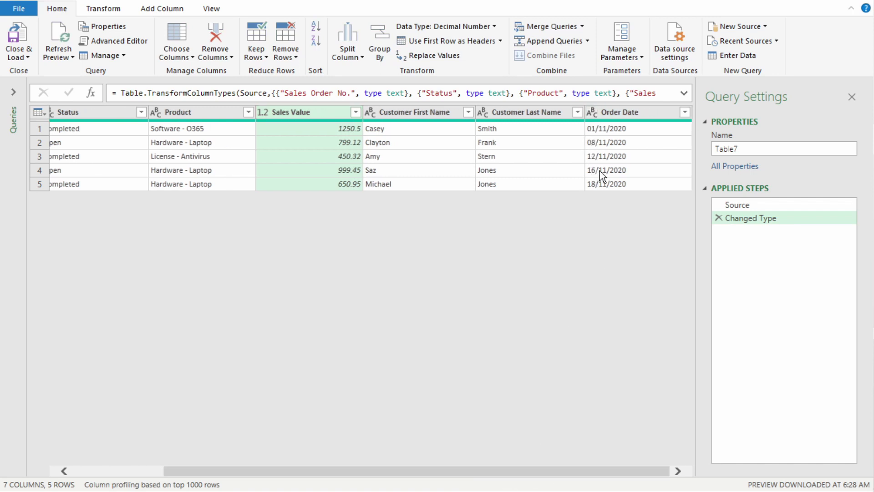
{"action": "left_click", "coordinate": [592, 112]}
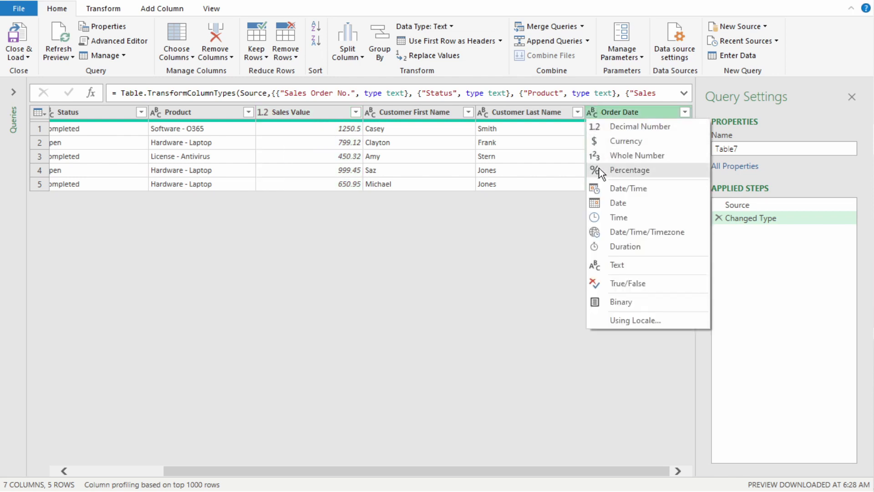
{"action": "left_click", "coordinate": [604, 205]}
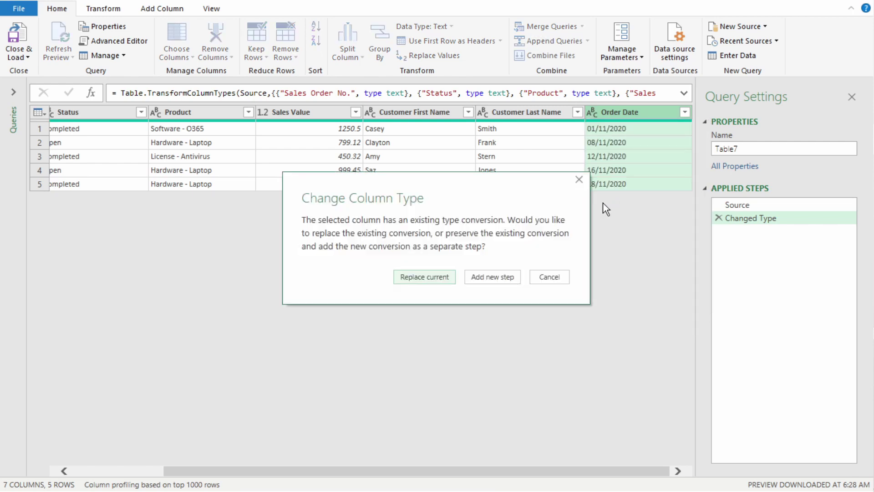
{"action": "left_click", "coordinate": [425, 278]}
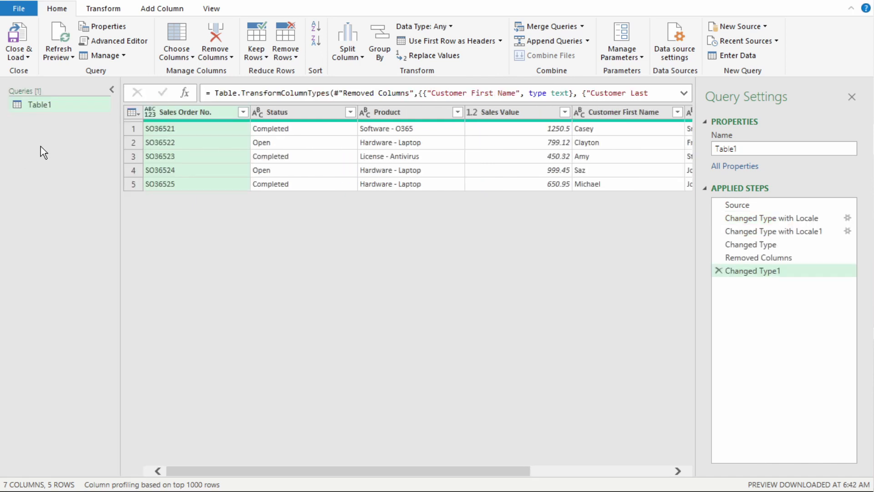
- Import Sheet1 from the Example 2 Excel workbook as a new Table1 query
{"action": "right_click", "coordinate": [40, 146]}
{"action": "mouse_move", "coordinate": [72, 172]}
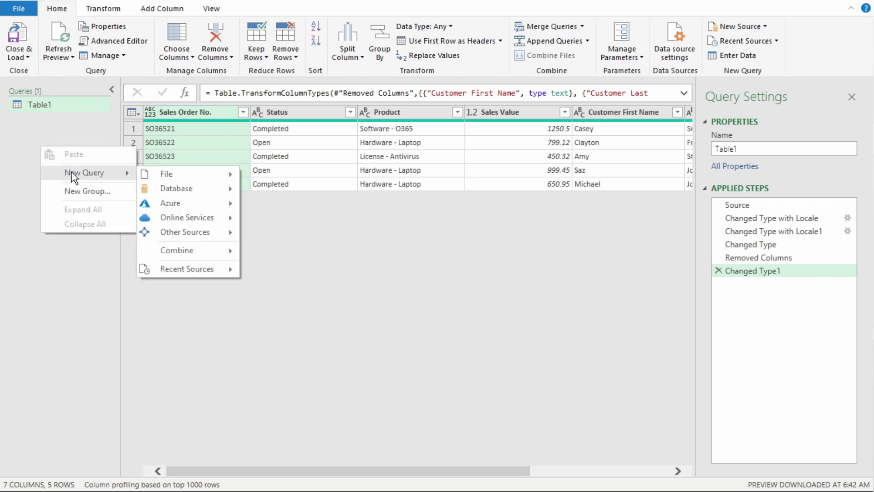
{"action": "mouse_move", "coordinate": [187, 176]}
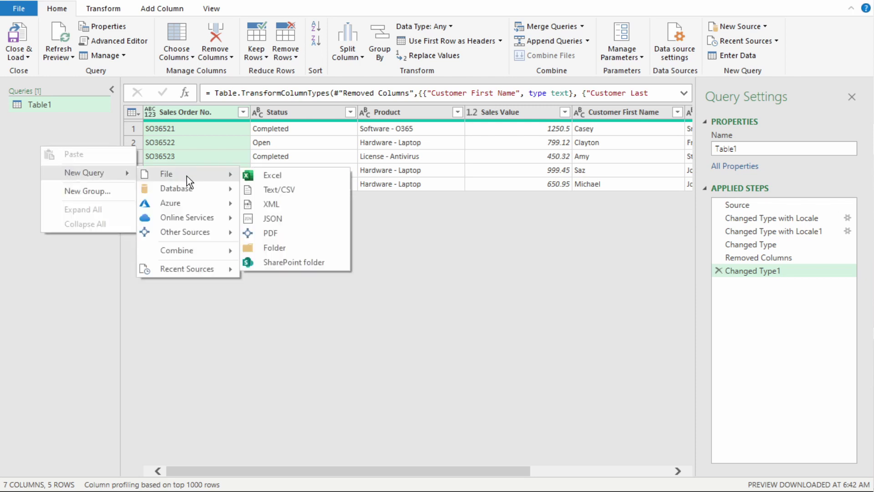
{"action": "left_click", "coordinate": [264, 177]}
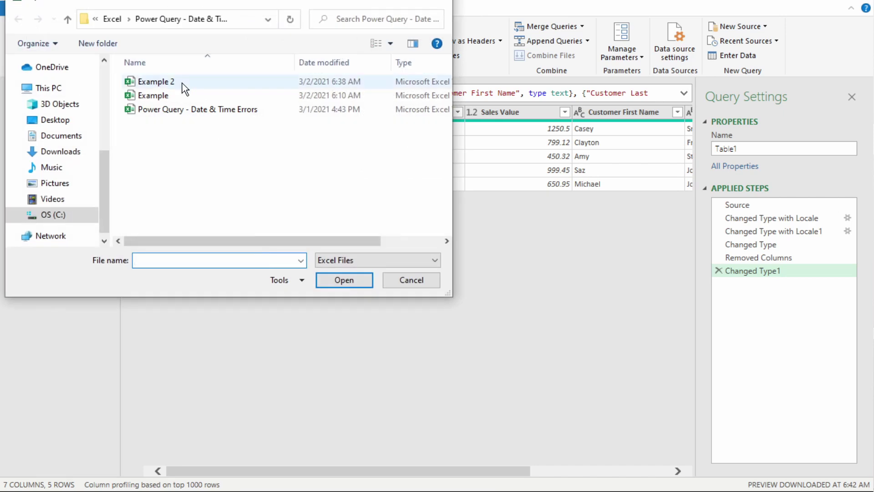
{"action": "left_click", "coordinate": [185, 86]}
{"action": "left_click", "coordinate": [344, 279]}
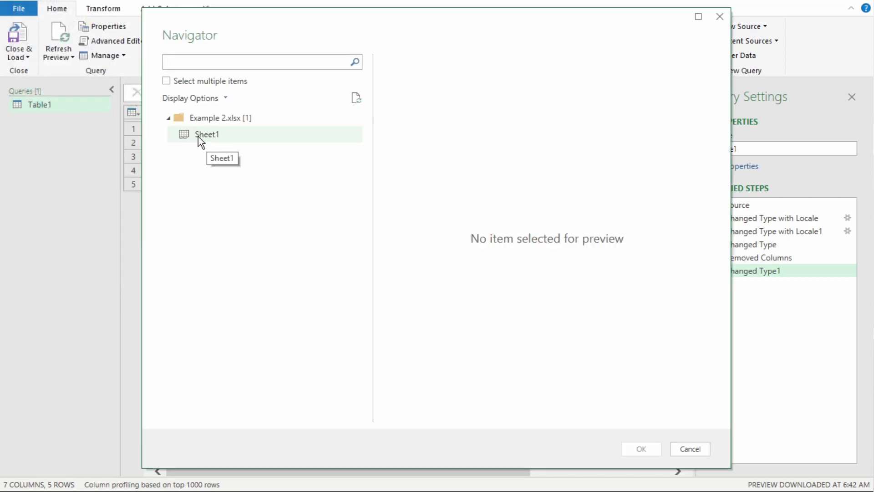
{"action": "left_click", "coordinate": [199, 136]}
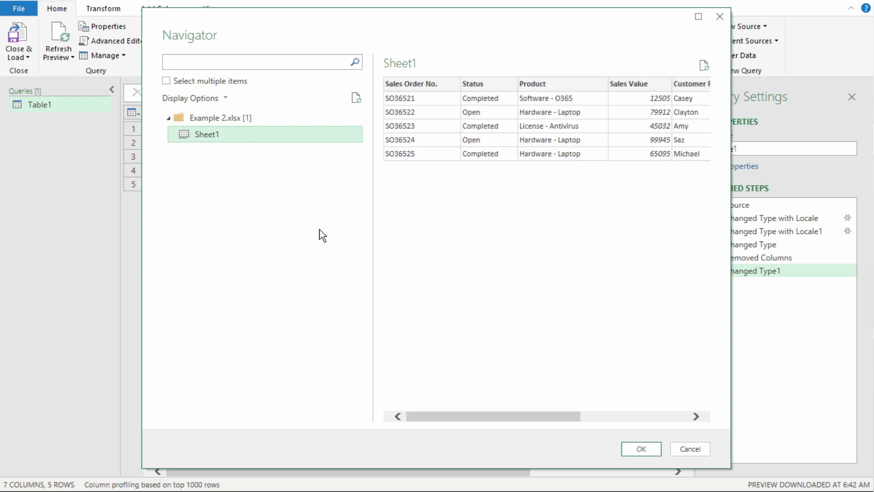
{"action": "left_click", "coordinate": [636, 453]}
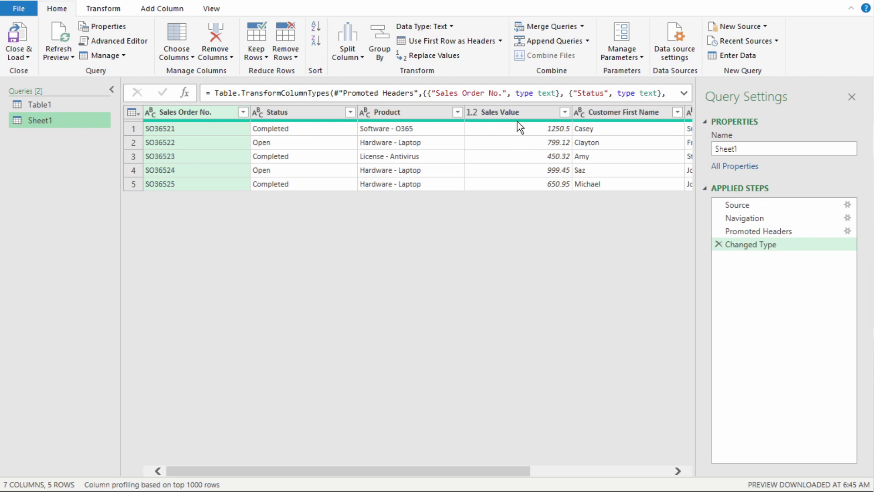
{"action": "left_click_drag", "start_coordinate": [477, 468], "coordinate": [672, 460]}
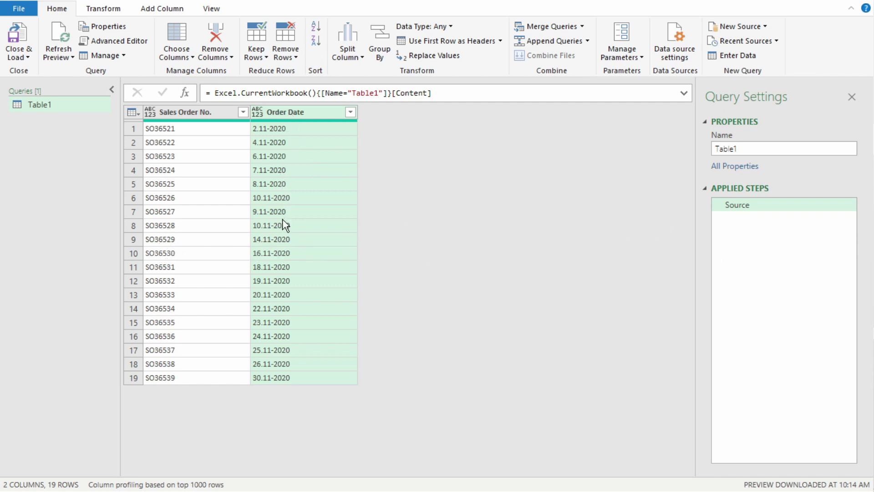
{"action": "left_click", "coordinate": [258, 113]}
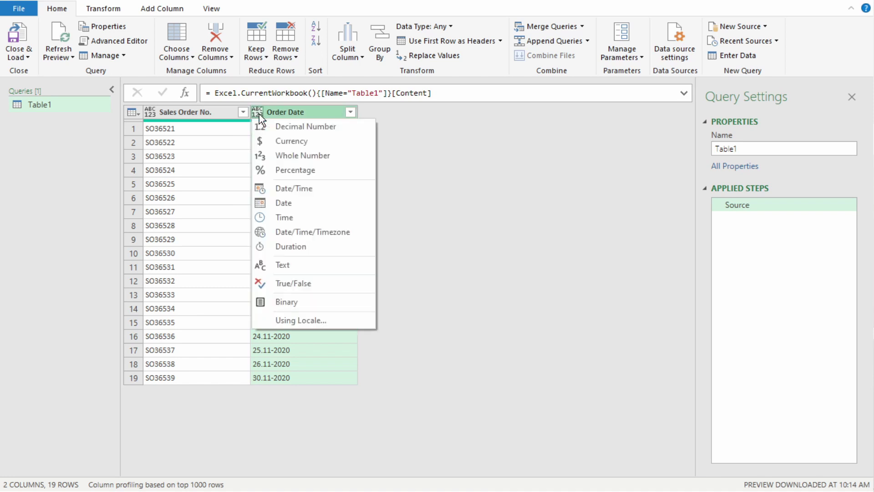
{"action": "left_click", "coordinate": [287, 203]}
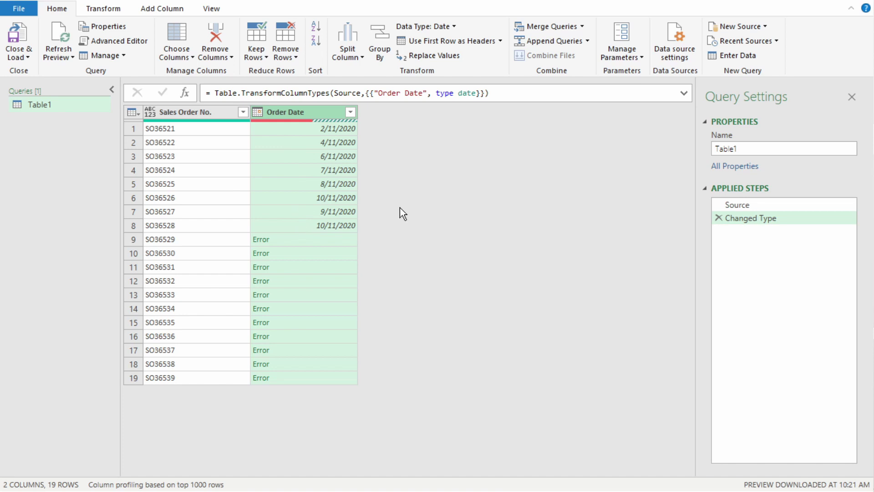
{"action": "left_click", "coordinate": [718, 218]}
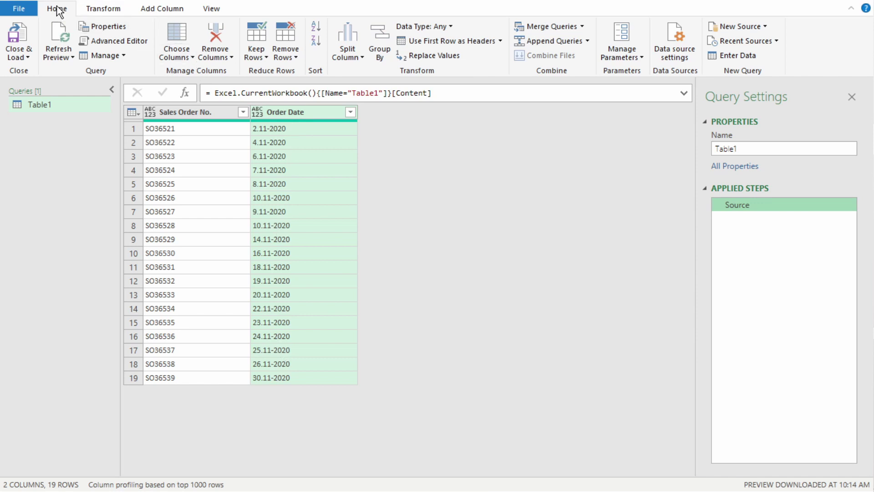
- Start a Column From Examples based on the selected Order Date column
{"action": "left_click", "coordinate": [166, 14]}
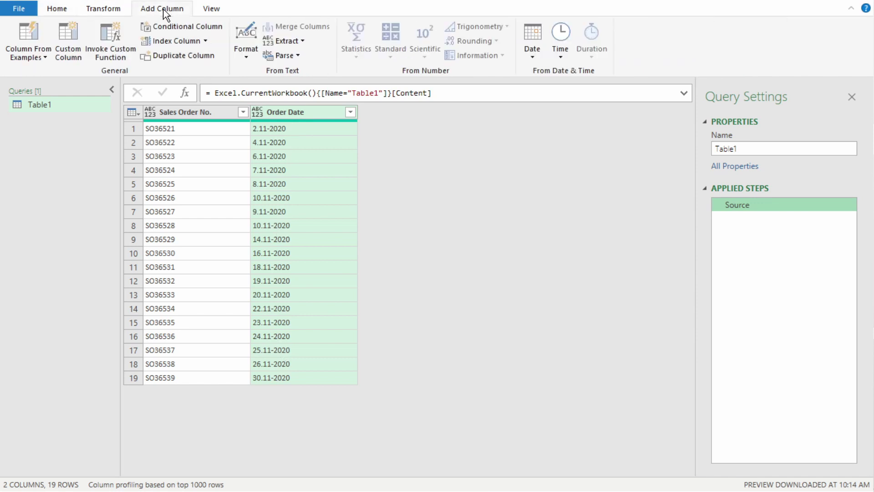
{"action": "left_click", "coordinate": [44, 57]}
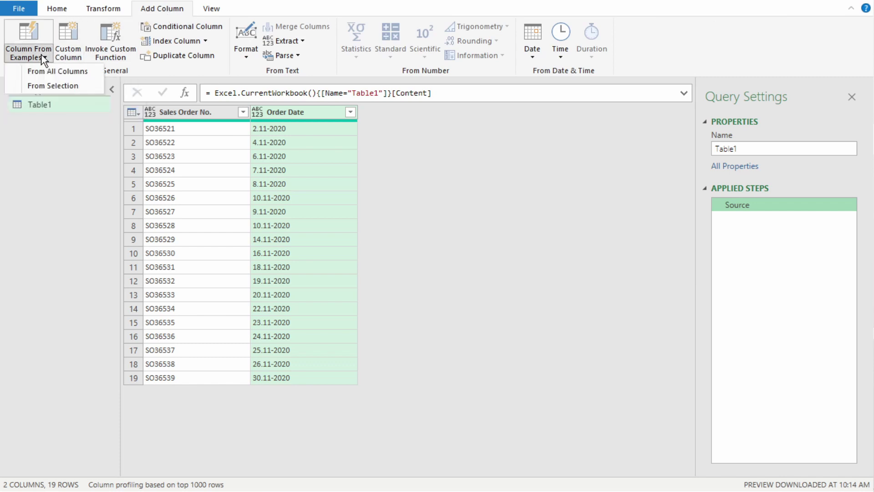
{"action": "left_click", "coordinate": [49, 88]}
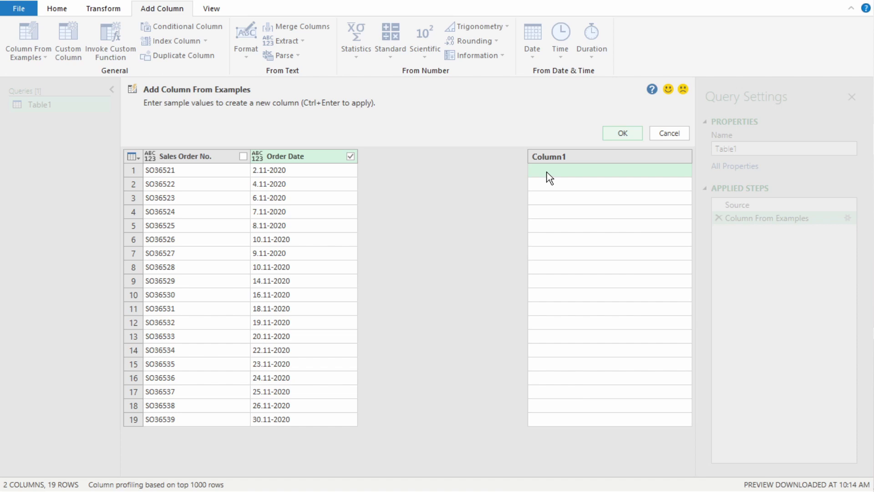
- Enter the examples 2/11/2020 and 14/11/2020 so every Order Date converts to slash form
{"action": "left_click", "coordinate": [547, 173]}
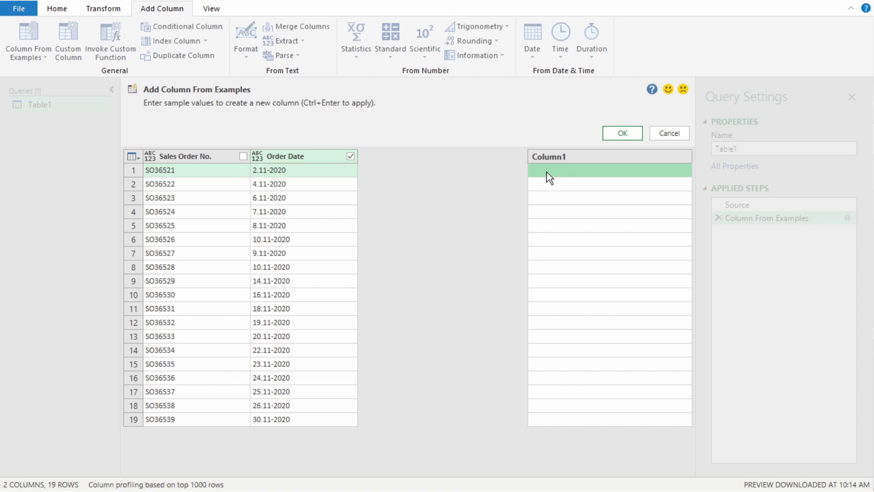
{"action": "type", "text": "2/"}
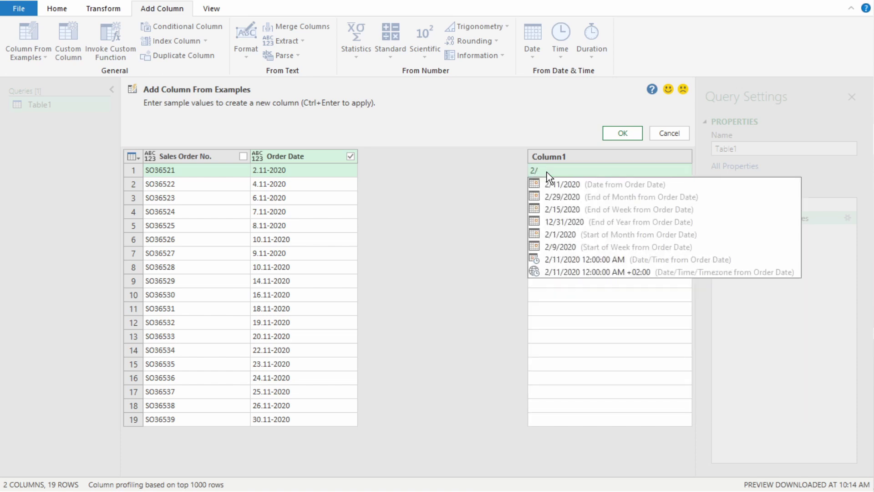
{"action": "type", "text": "11/2020"}
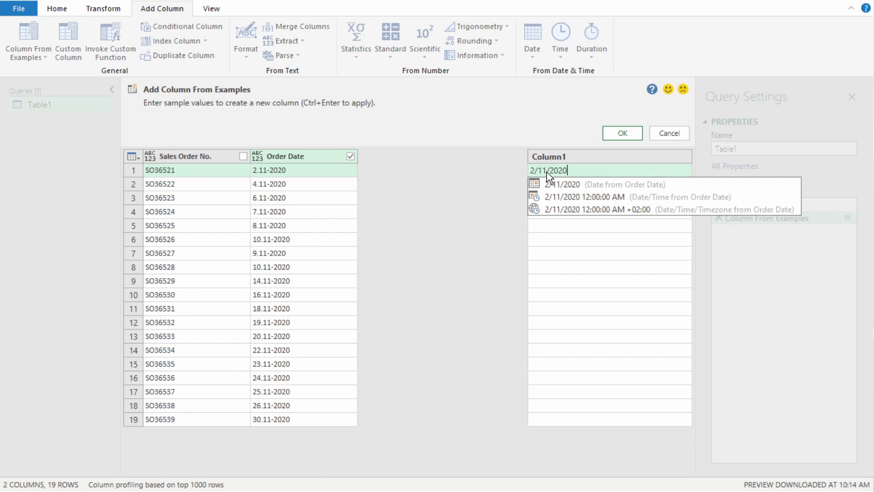
{"action": "key", "text": "Return"}
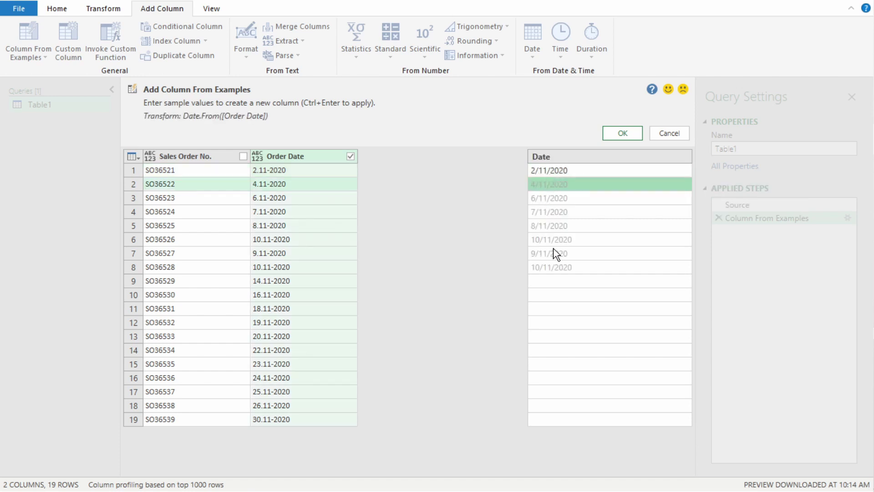
{"action": "left_click", "coordinate": [548, 283]}
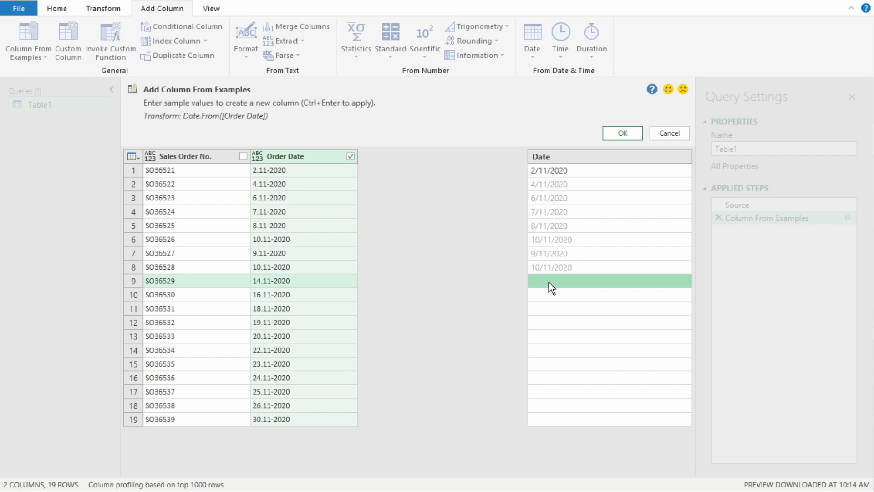
{"action": "type", "text": "14/11/2020"}
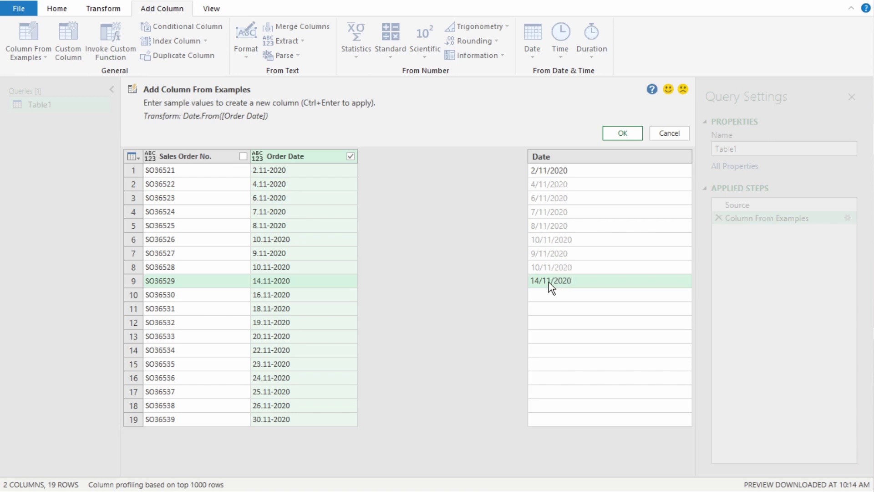
{"action": "key", "text": "Return"}
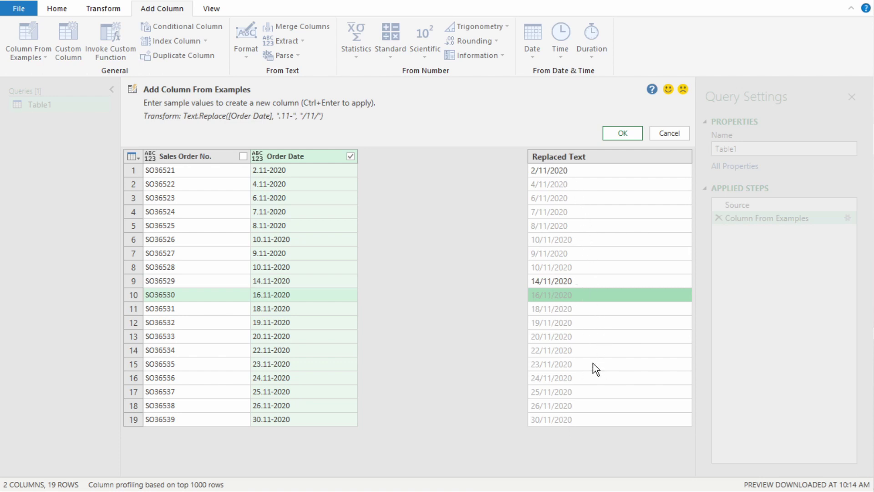
- Add the Replaced Text column and make it Date type, reading 11/2/2020 through 11/30/2020
{"action": "left_click", "coordinate": [610, 135]}
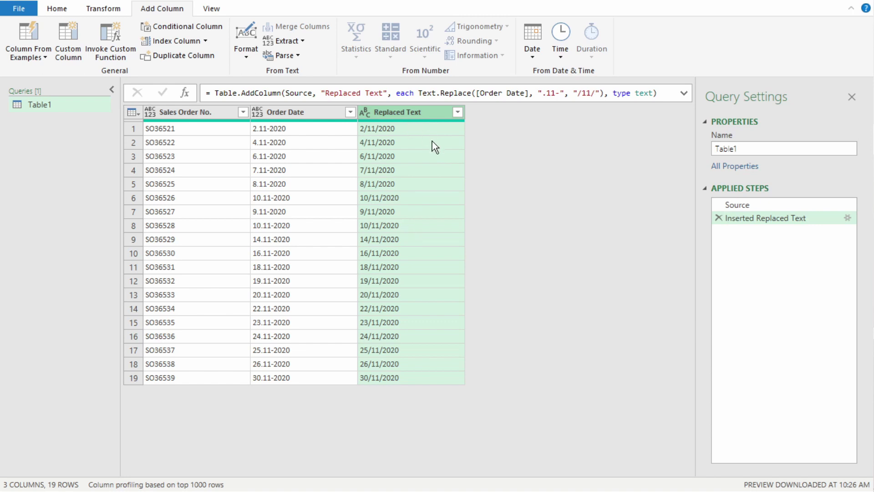
{"action": "left_click", "coordinate": [366, 115]}
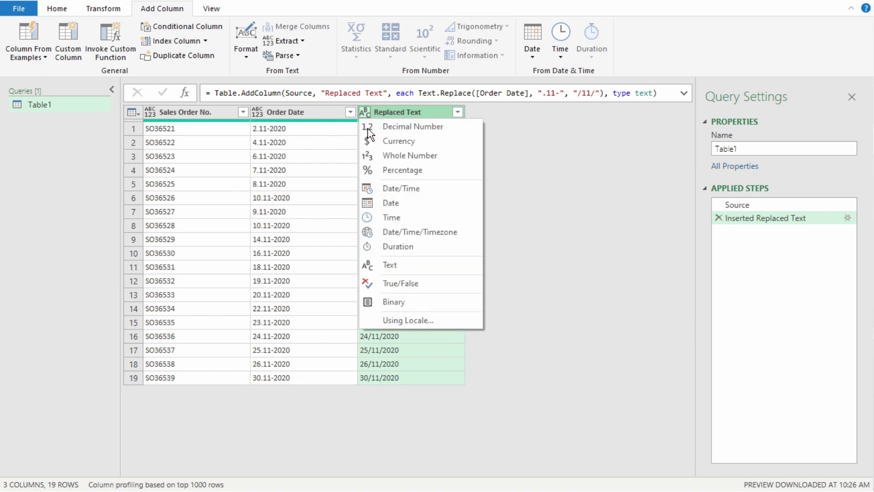
{"action": "left_click", "coordinate": [379, 206]}
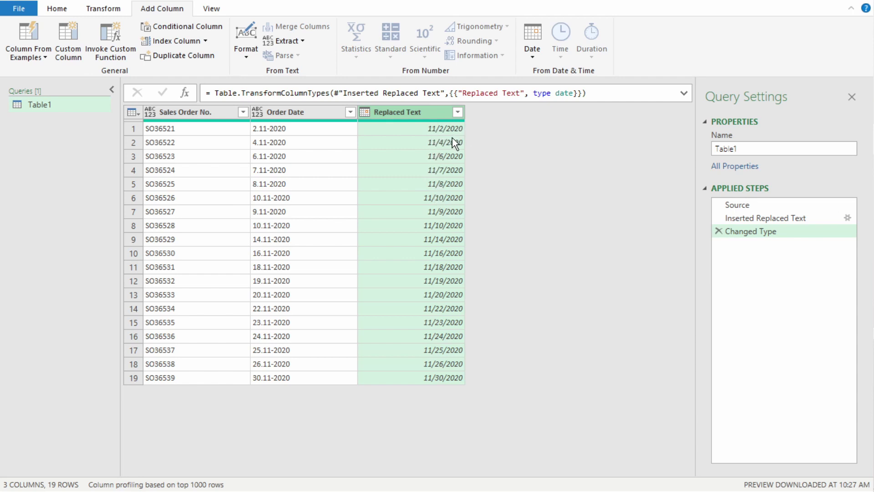
- Remove the original text Order Date column and rename Replaced Text to 'Order Date'
{"action": "left_click", "coordinate": [291, 111]}
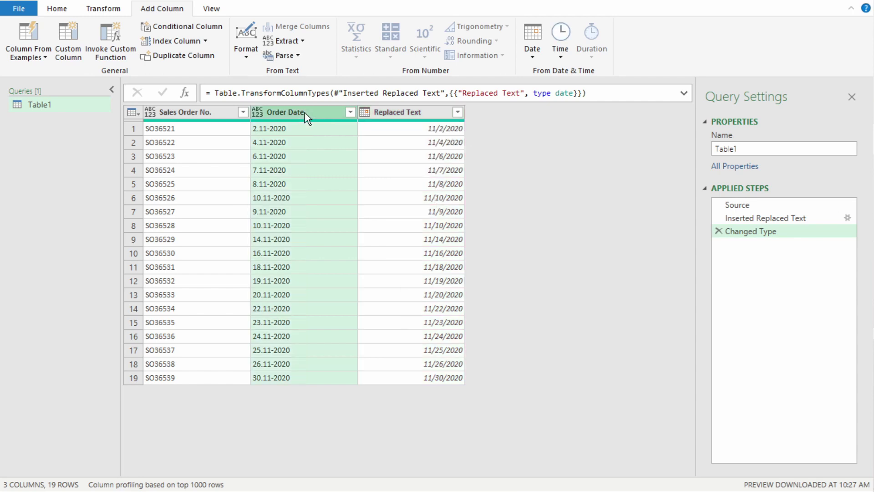
{"action": "right_click", "coordinate": [304, 112]}
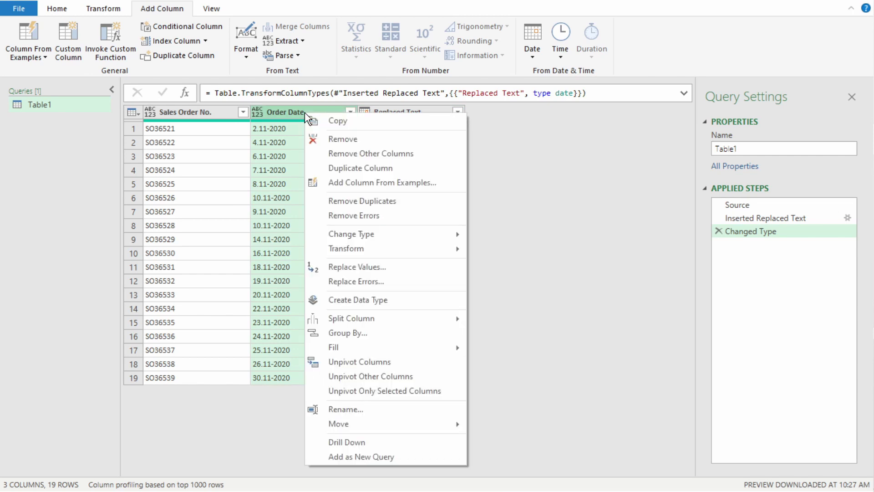
{"action": "left_click", "coordinate": [336, 142]}
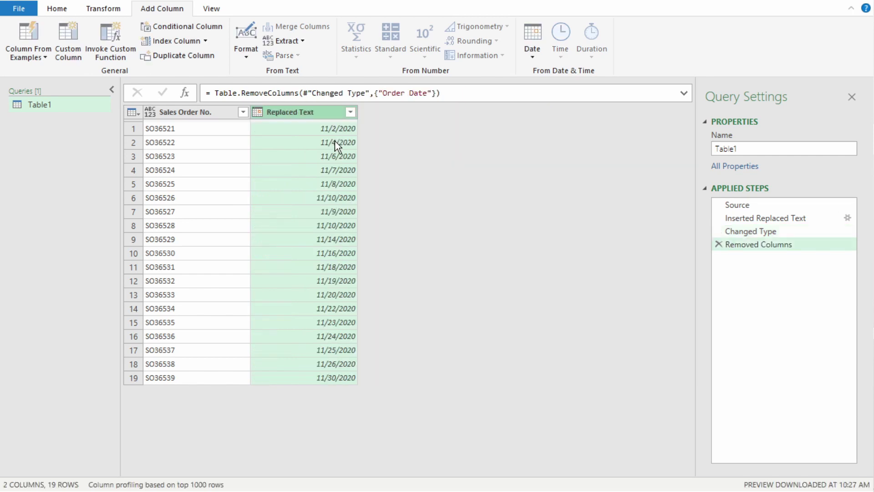
{"action": "double_click", "coordinate": [301, 113]}
{"action": "type", "text": "Order Date"}
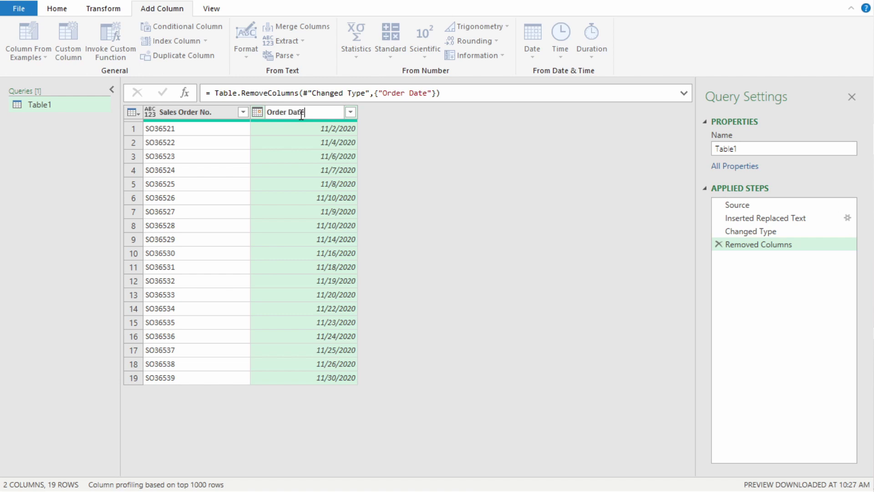
{"action": "key", "text": "Return"}
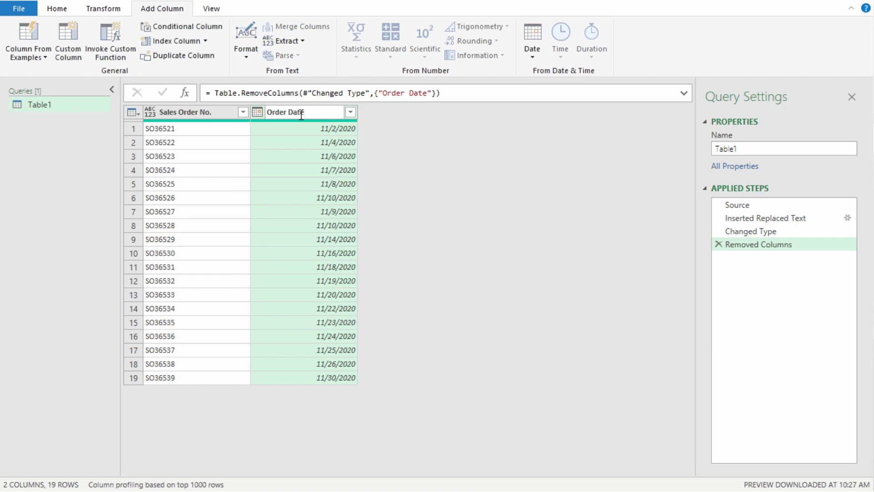